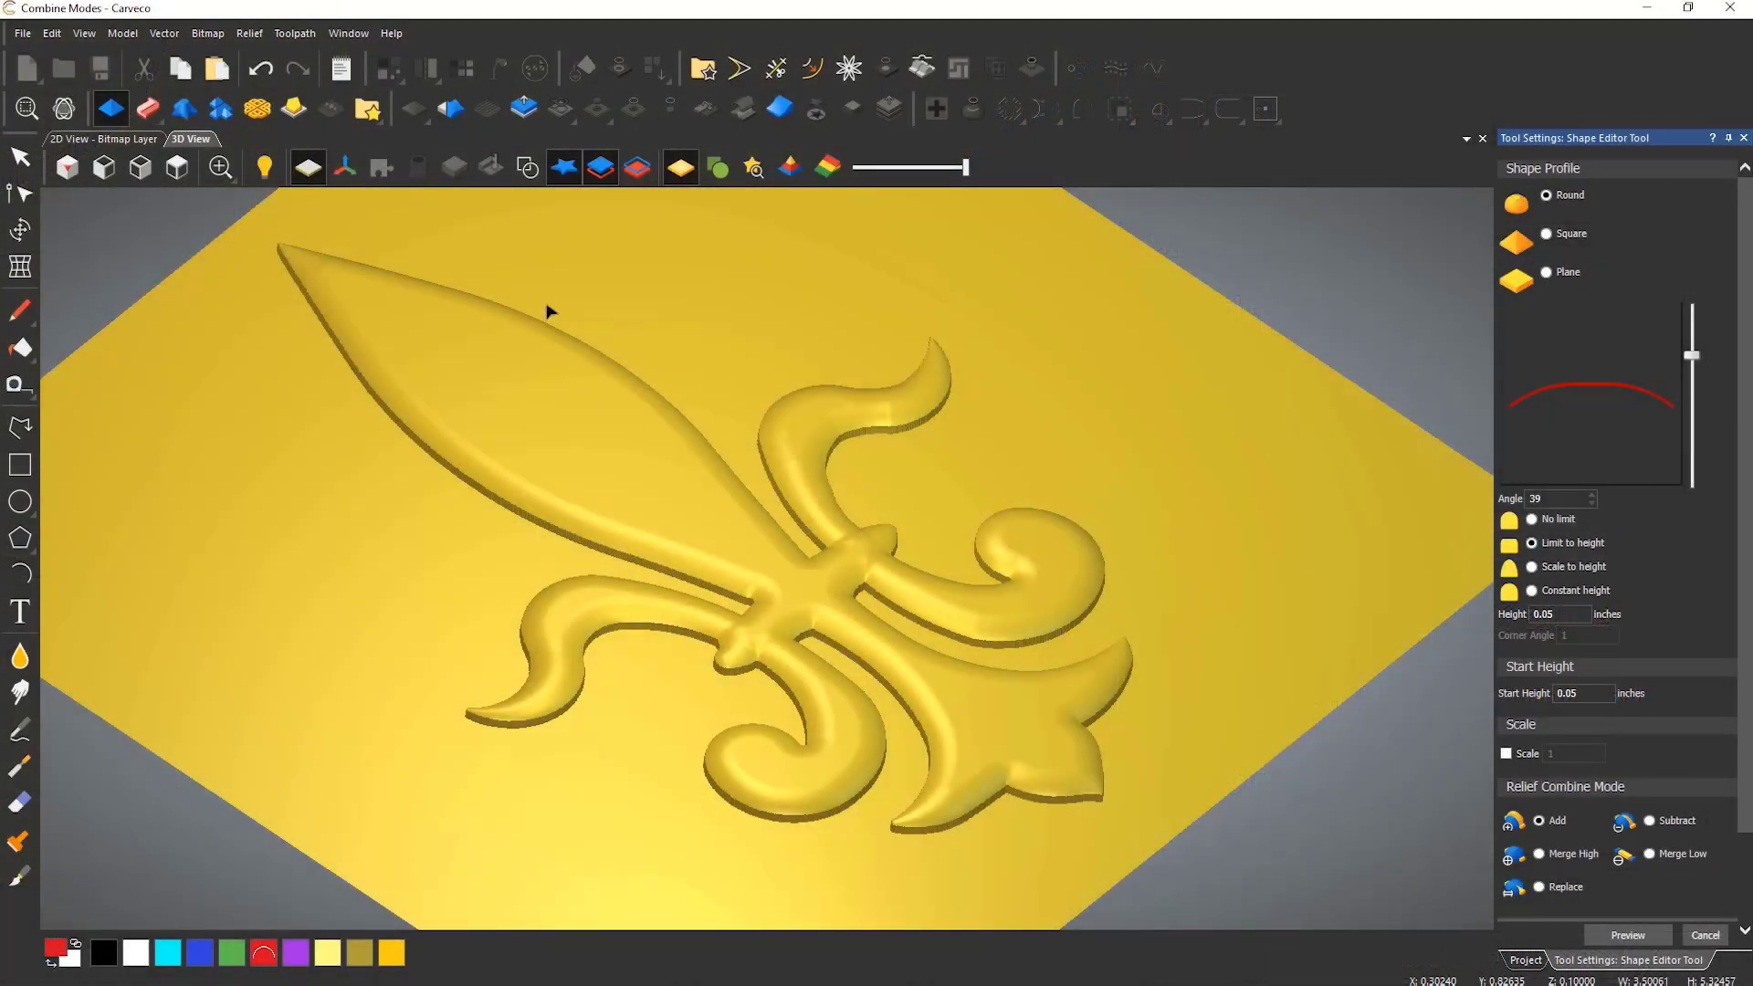
Show the vectors, select the inner leaf outline and set its start height to 0.05 in
click(527, 170)
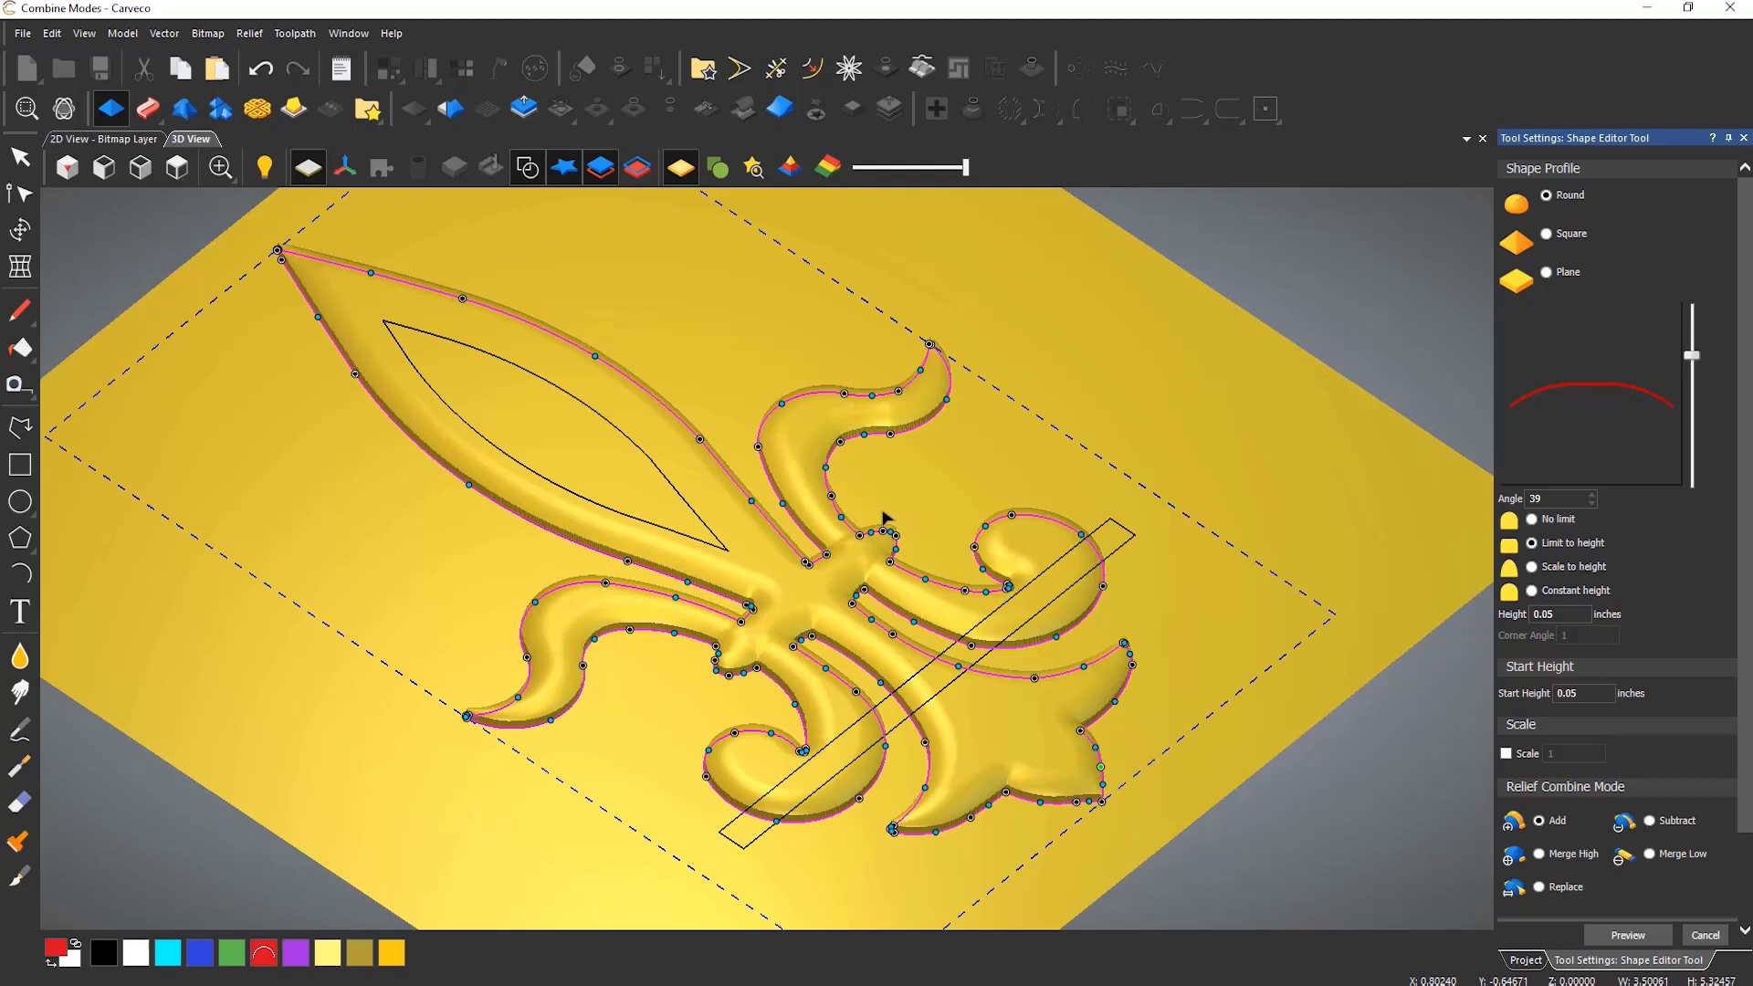
click(677, 494)
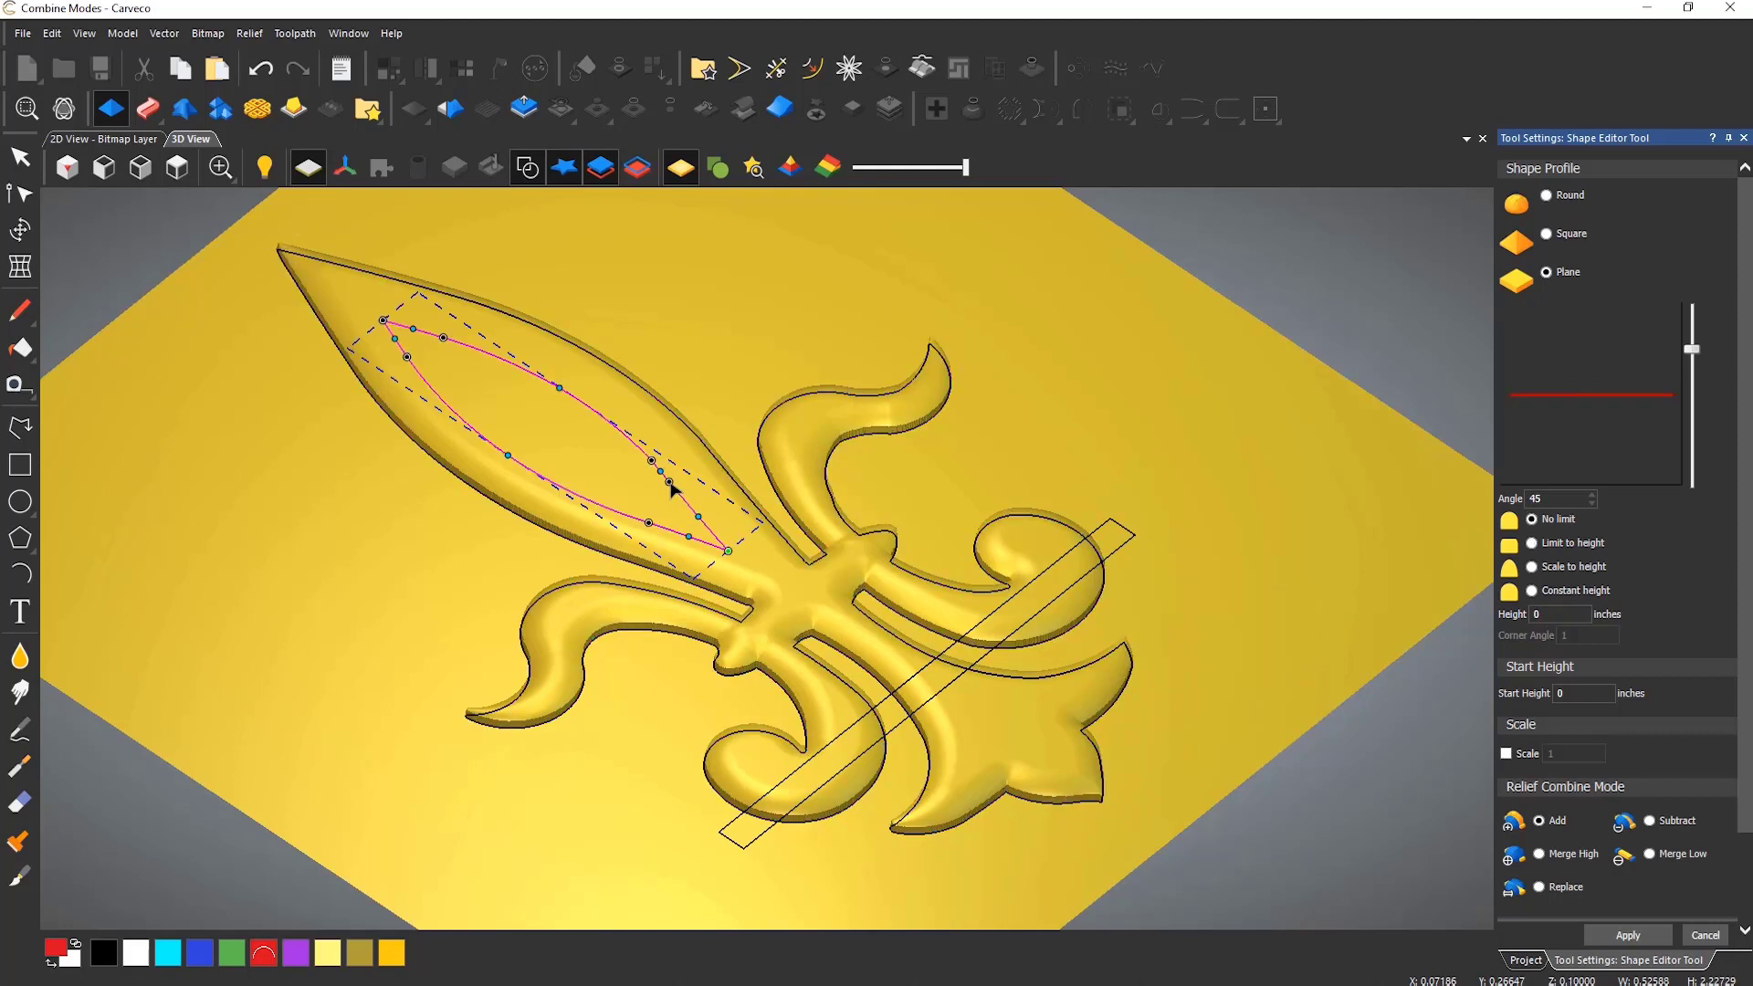
click(1563, 692)
text(0.1)
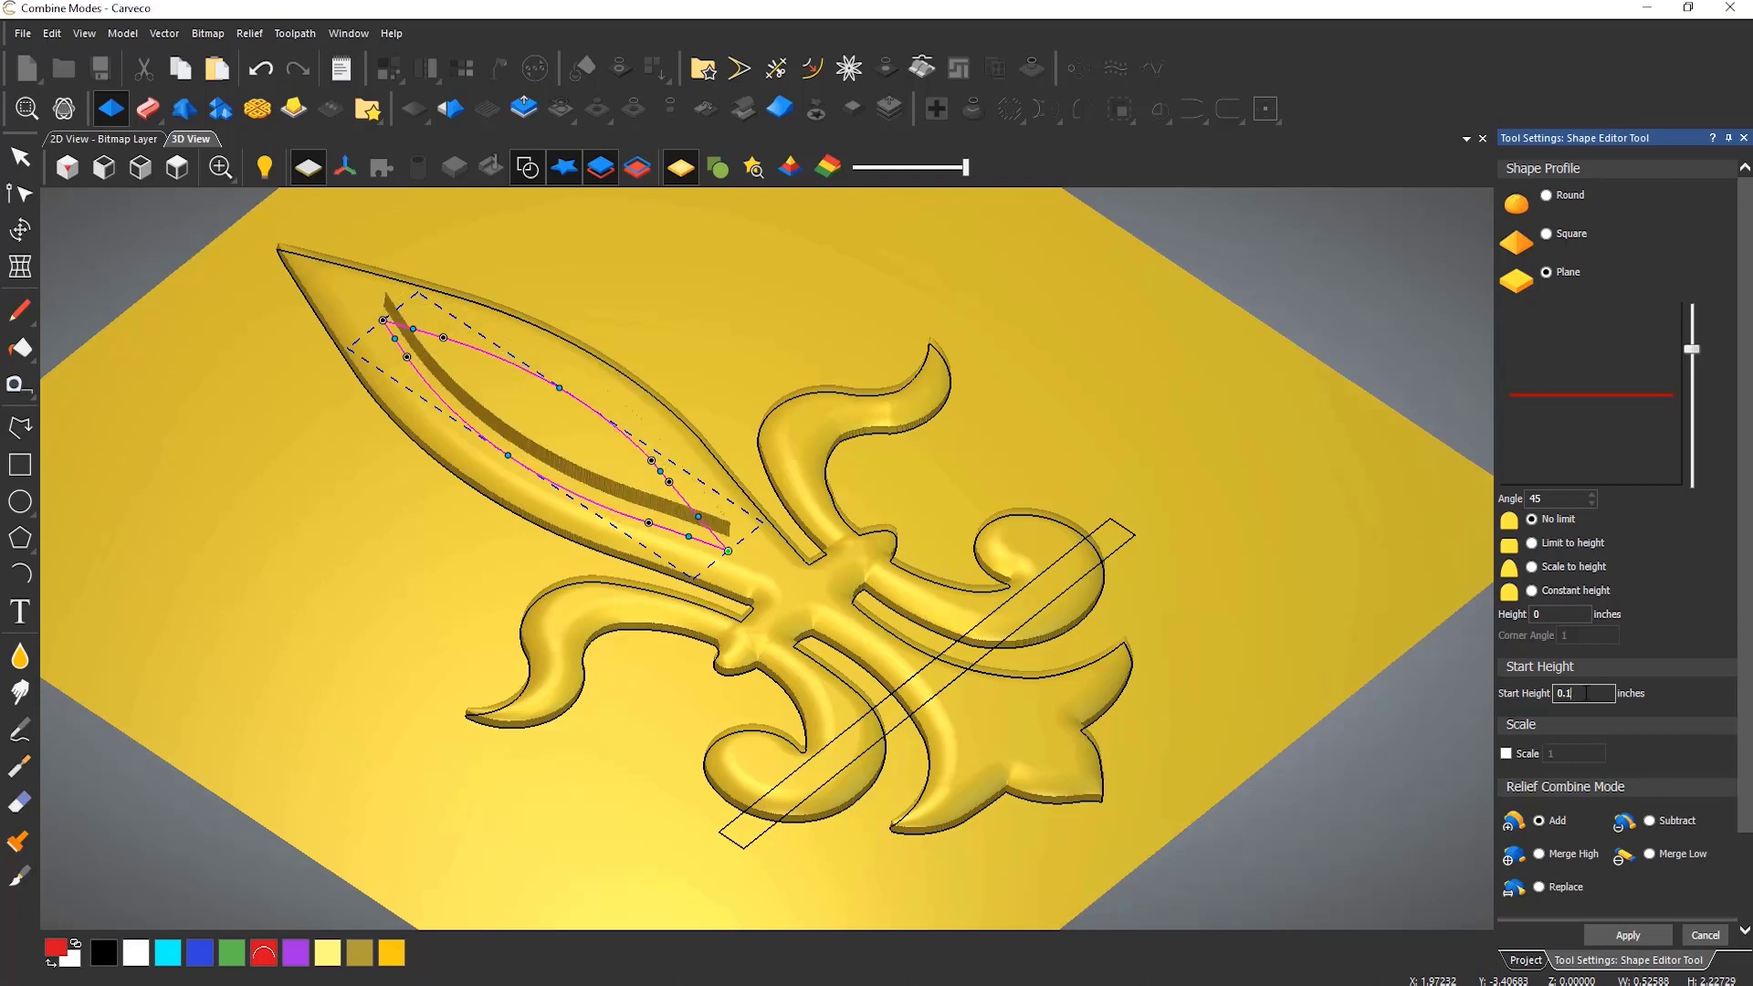
double_click(1563, 693)
text(0.05)
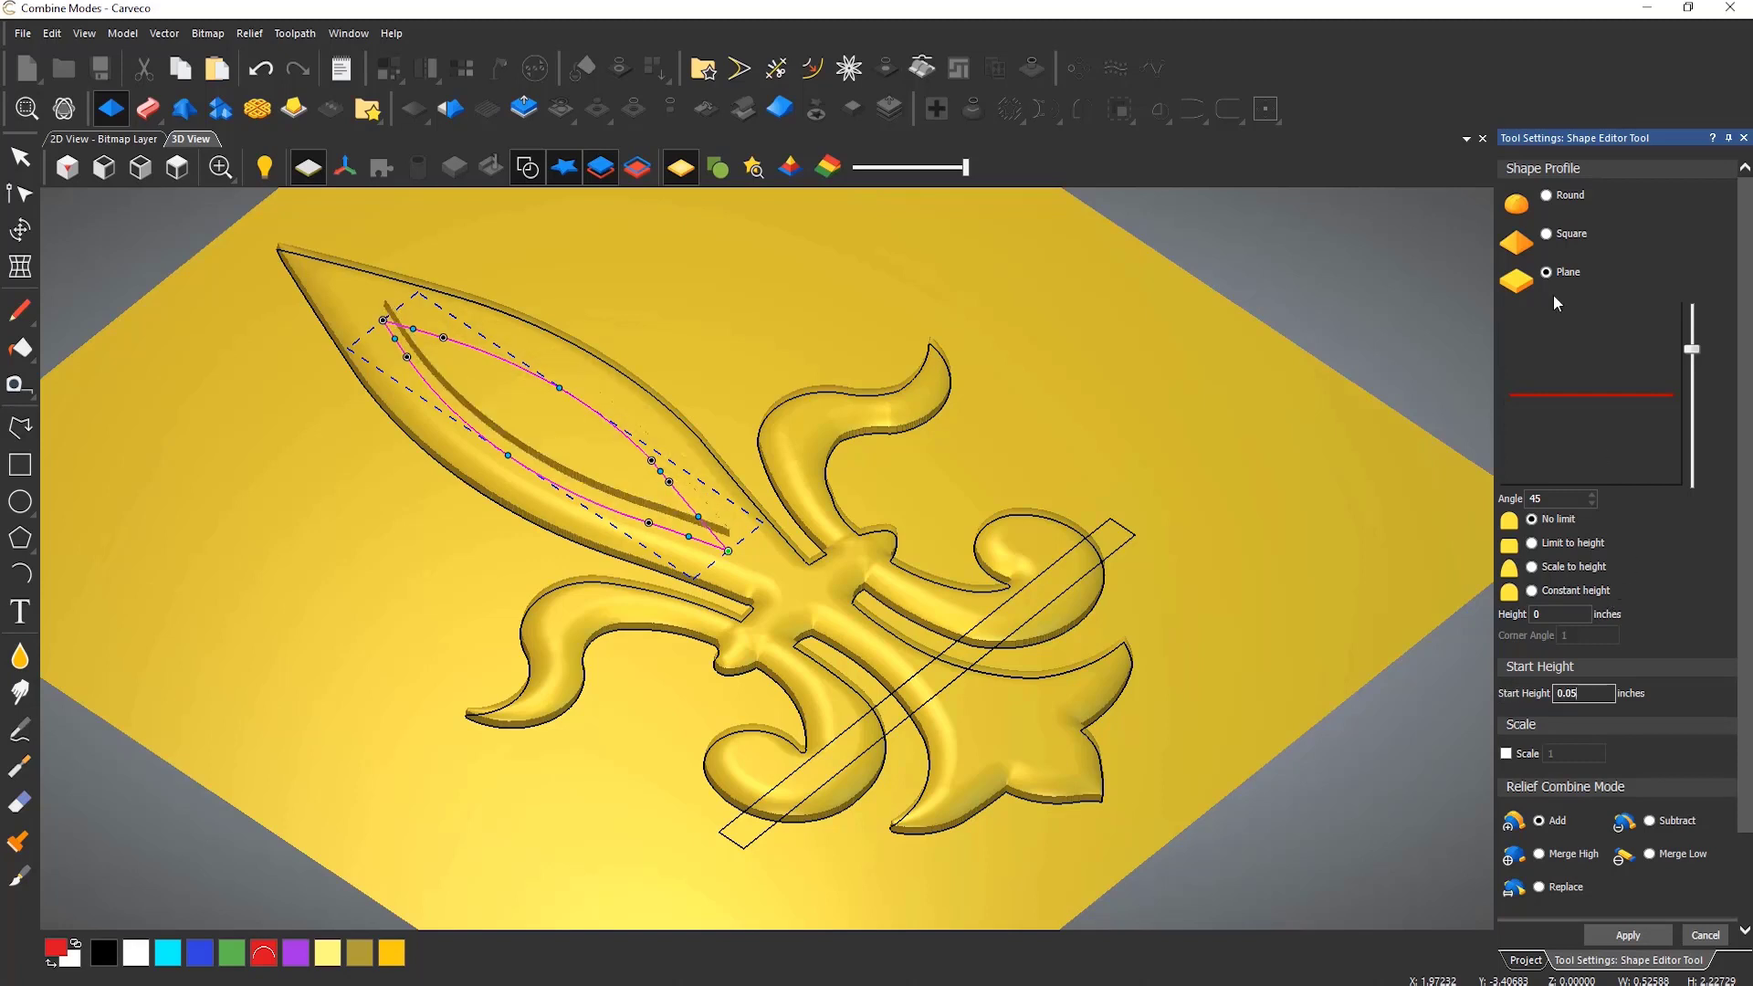
Give the leaf a Square profile limited to 0.01 in height and apply it
click(1545, 234)
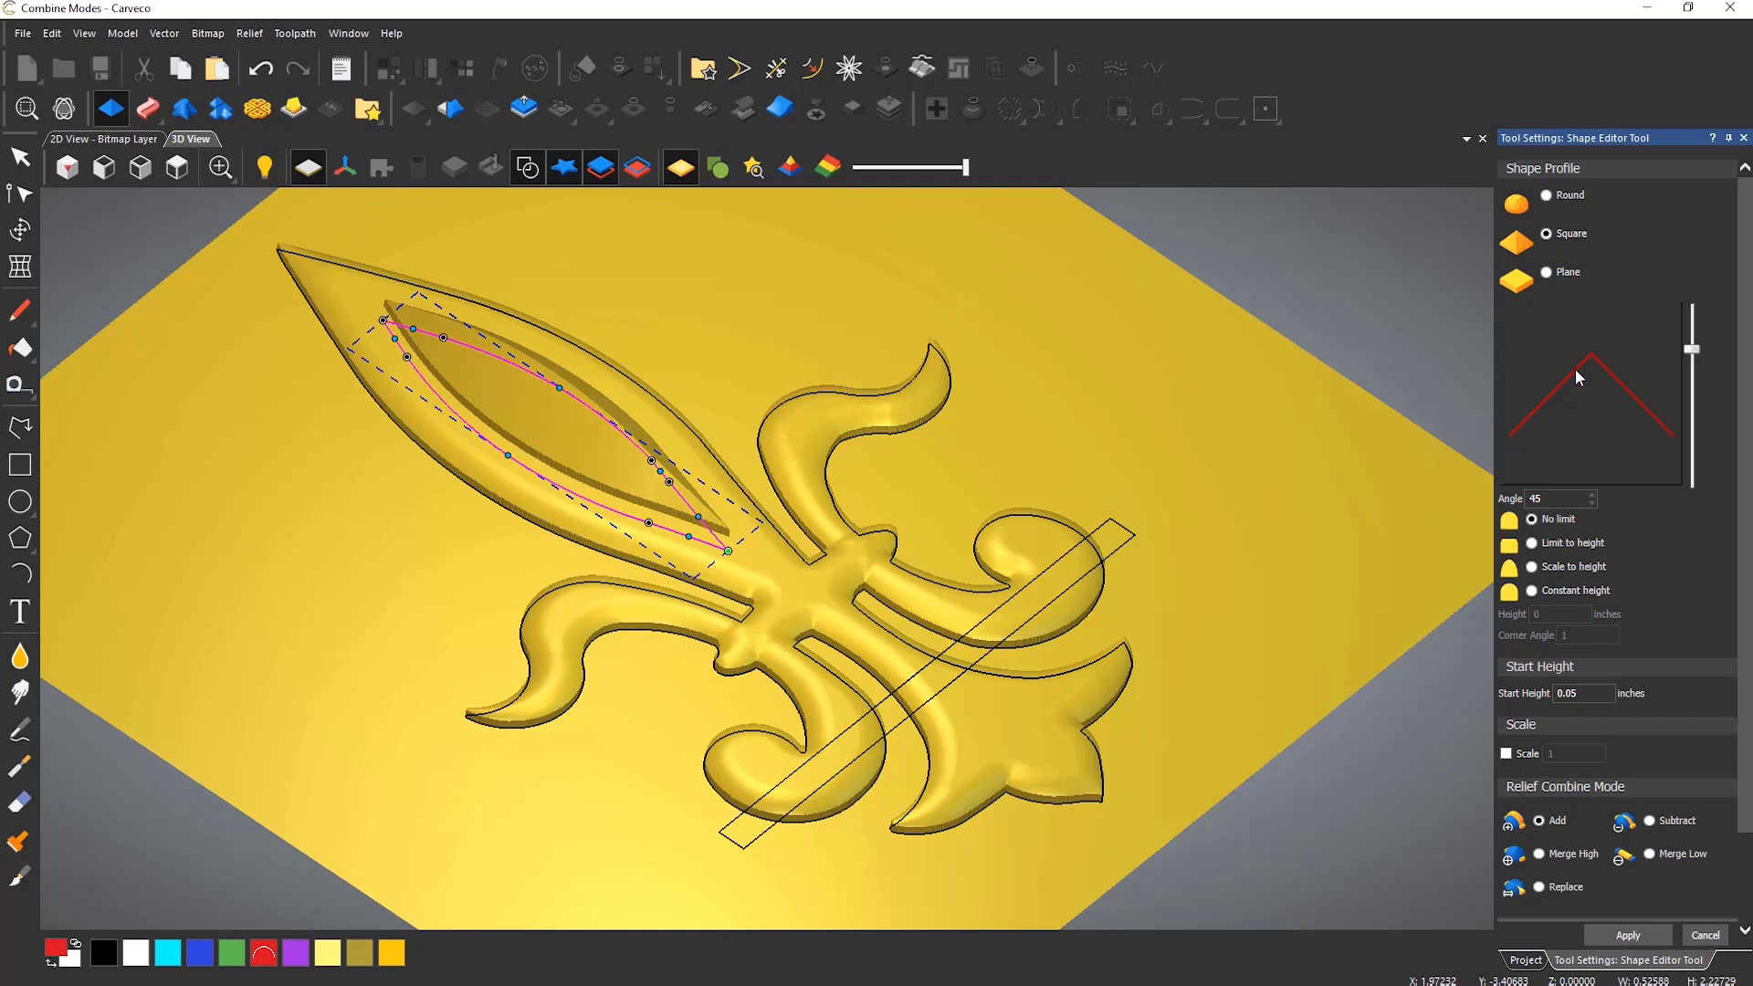
click(1536, 543)
click(1552, 613)
text(0.01)
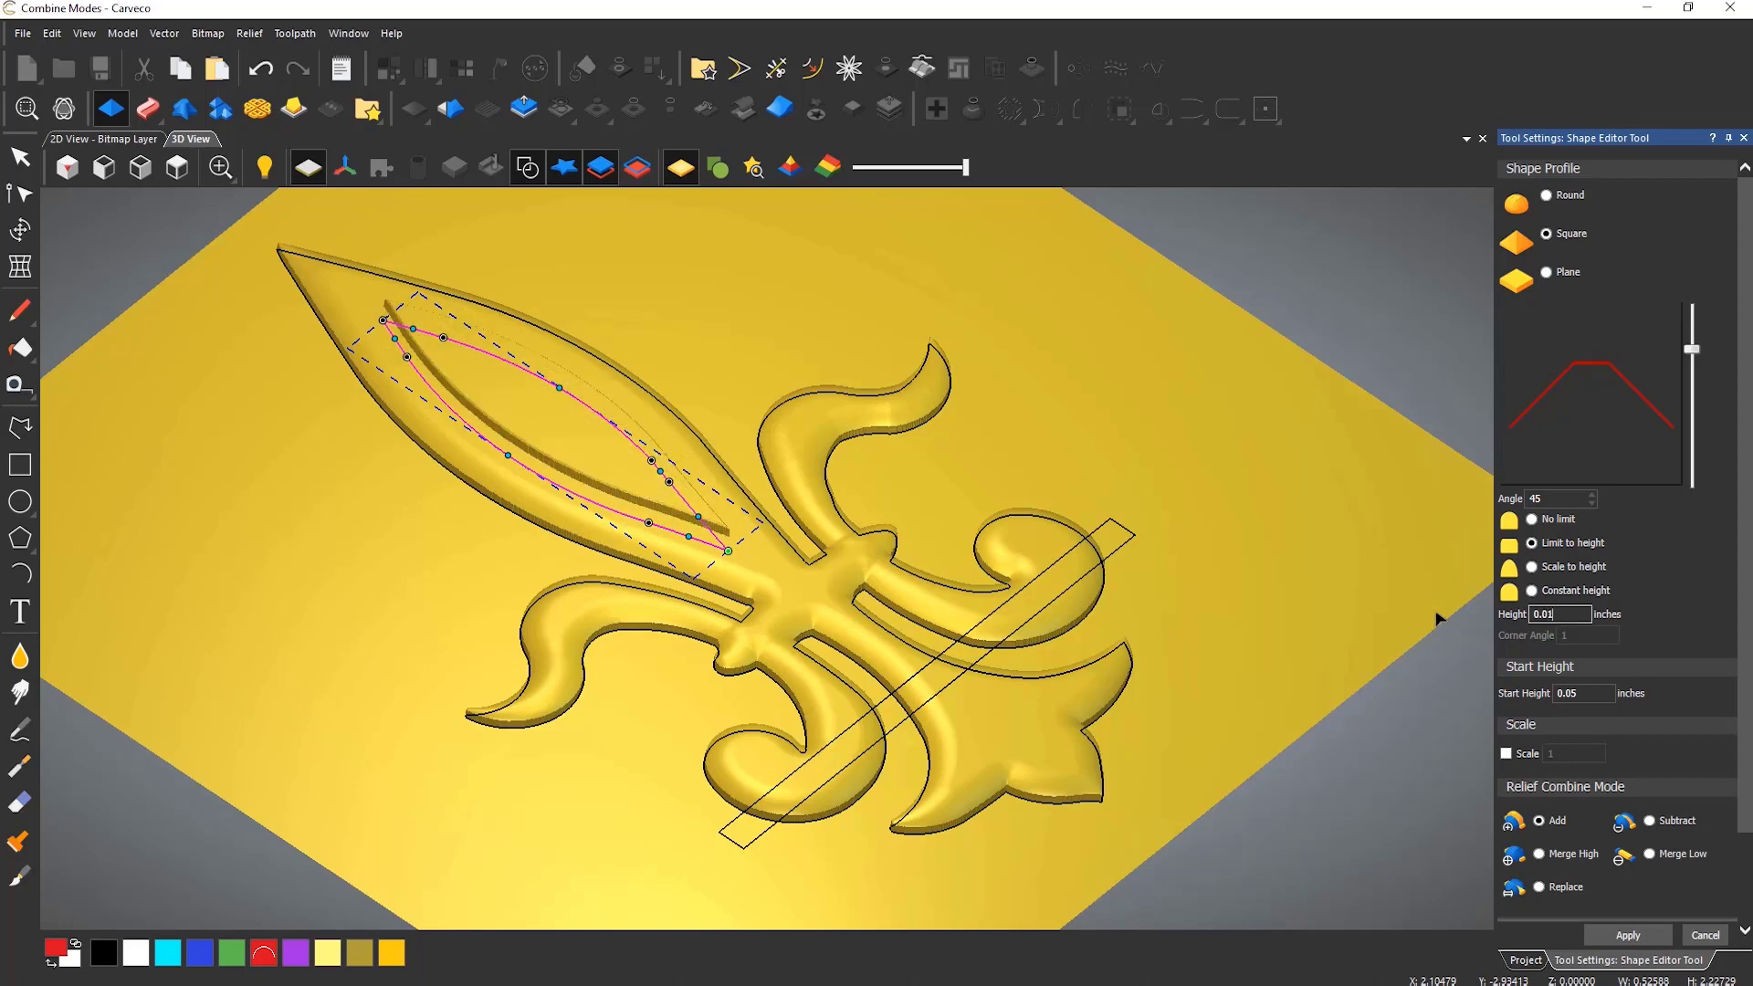
click(1639, 937)
Apply a Round profile to the diagonal bar vector and hide the vector outlines
click(1136, 539)
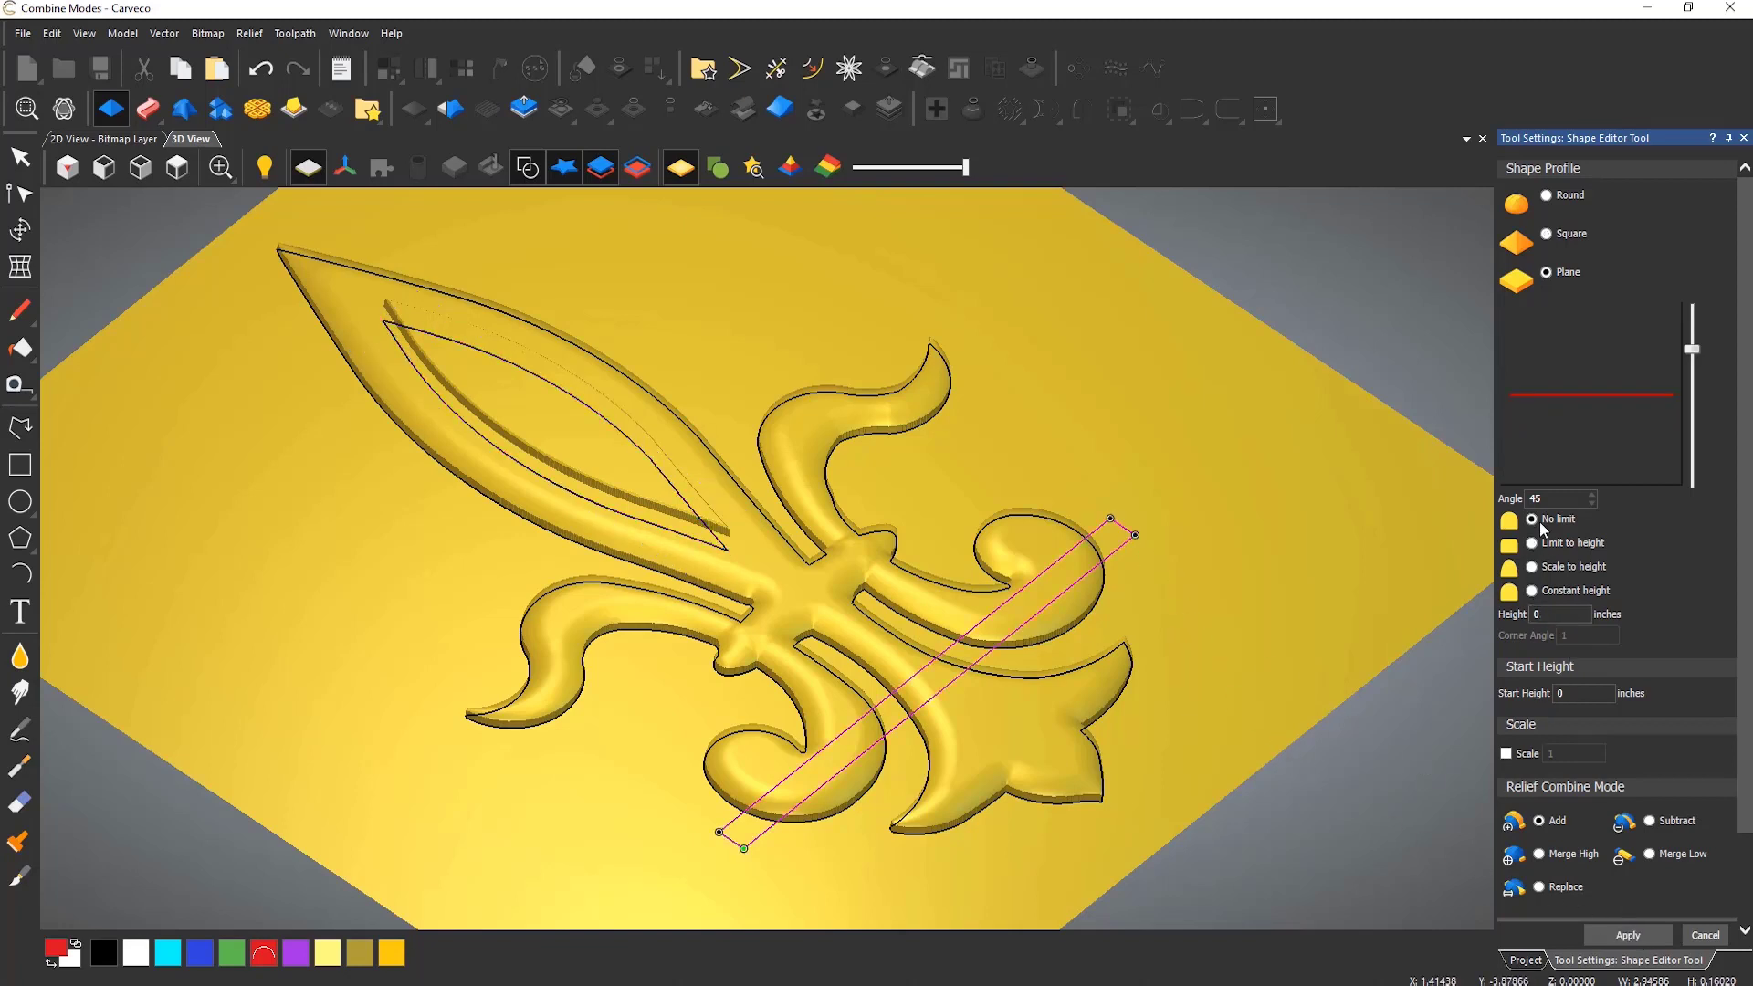
click(1546, 195)
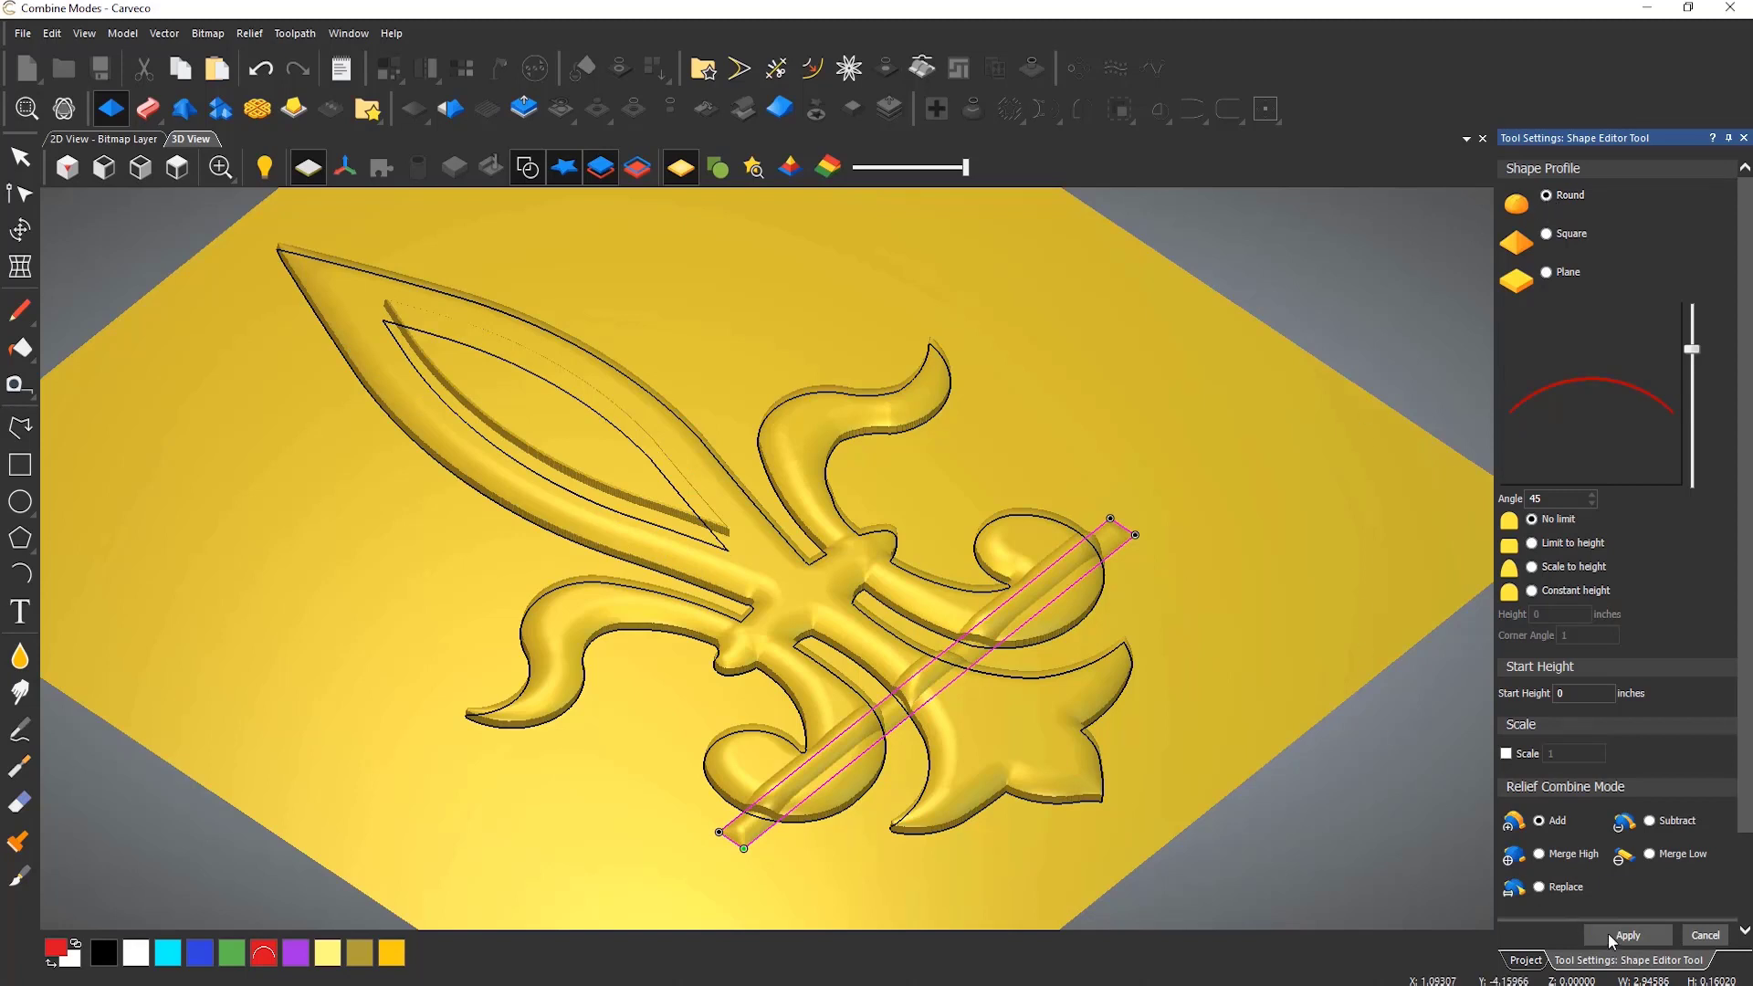
click(1611, 938)
click(526, 169)
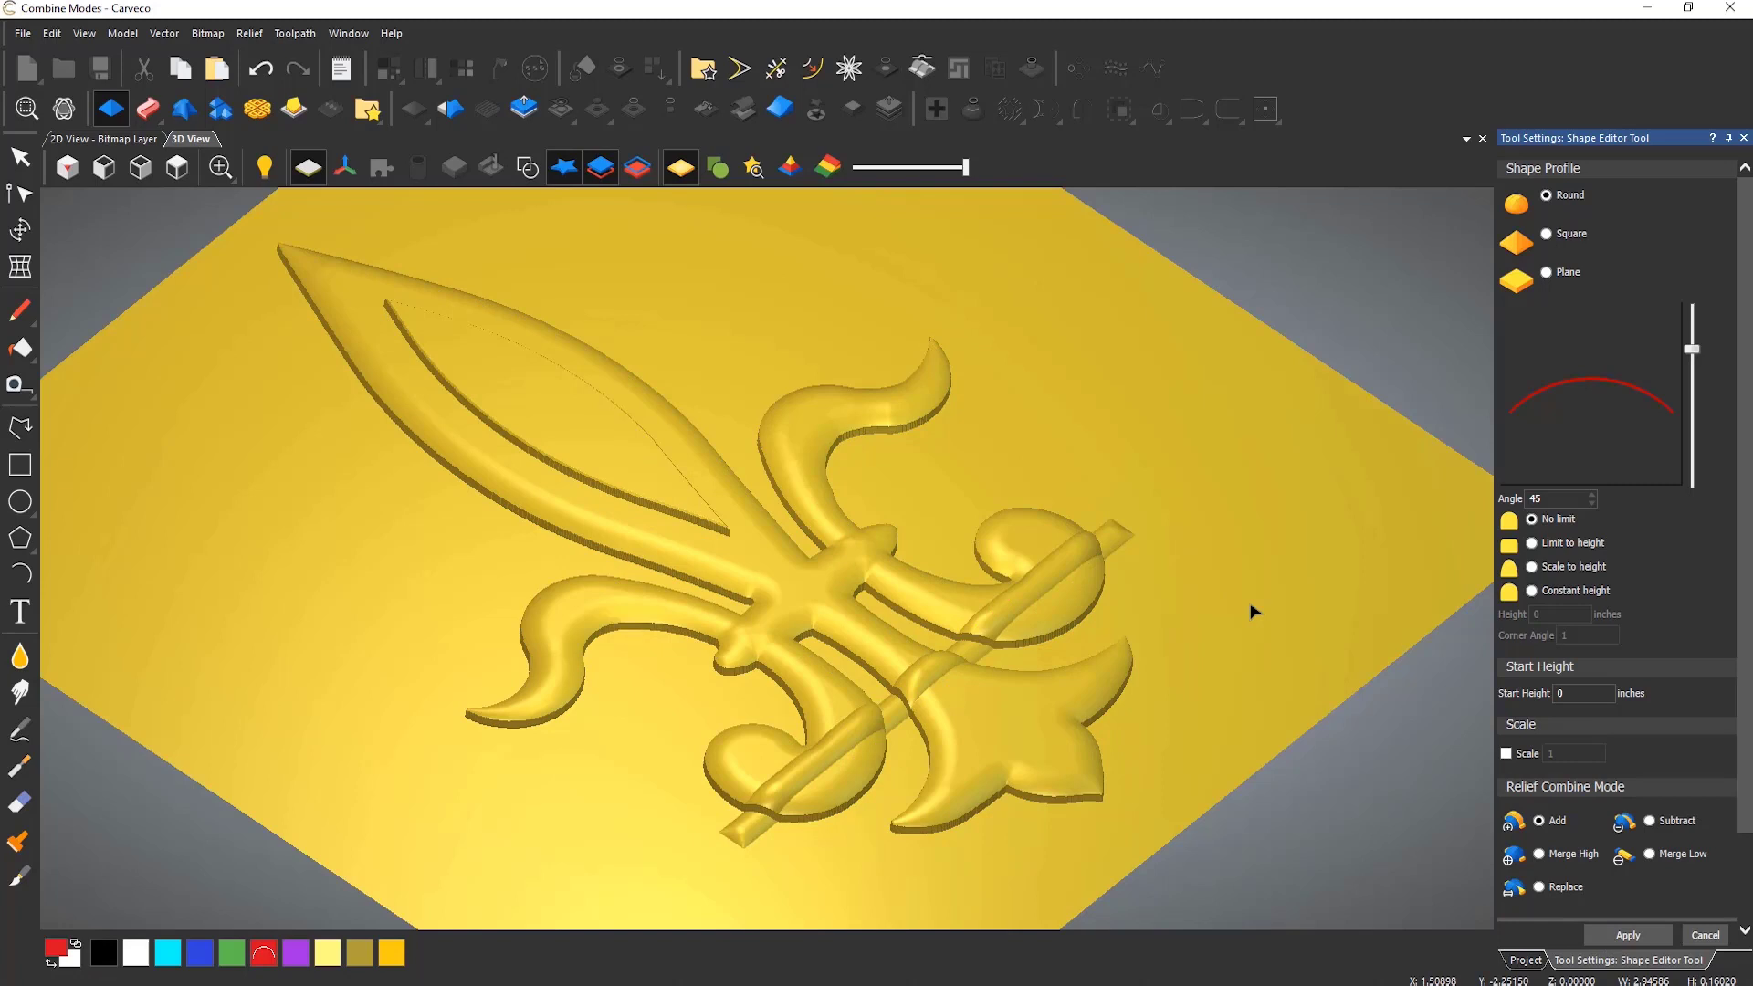
Try the bar in Subtract, then Merge High mode with a 0.1 start height
click(1651, 821)
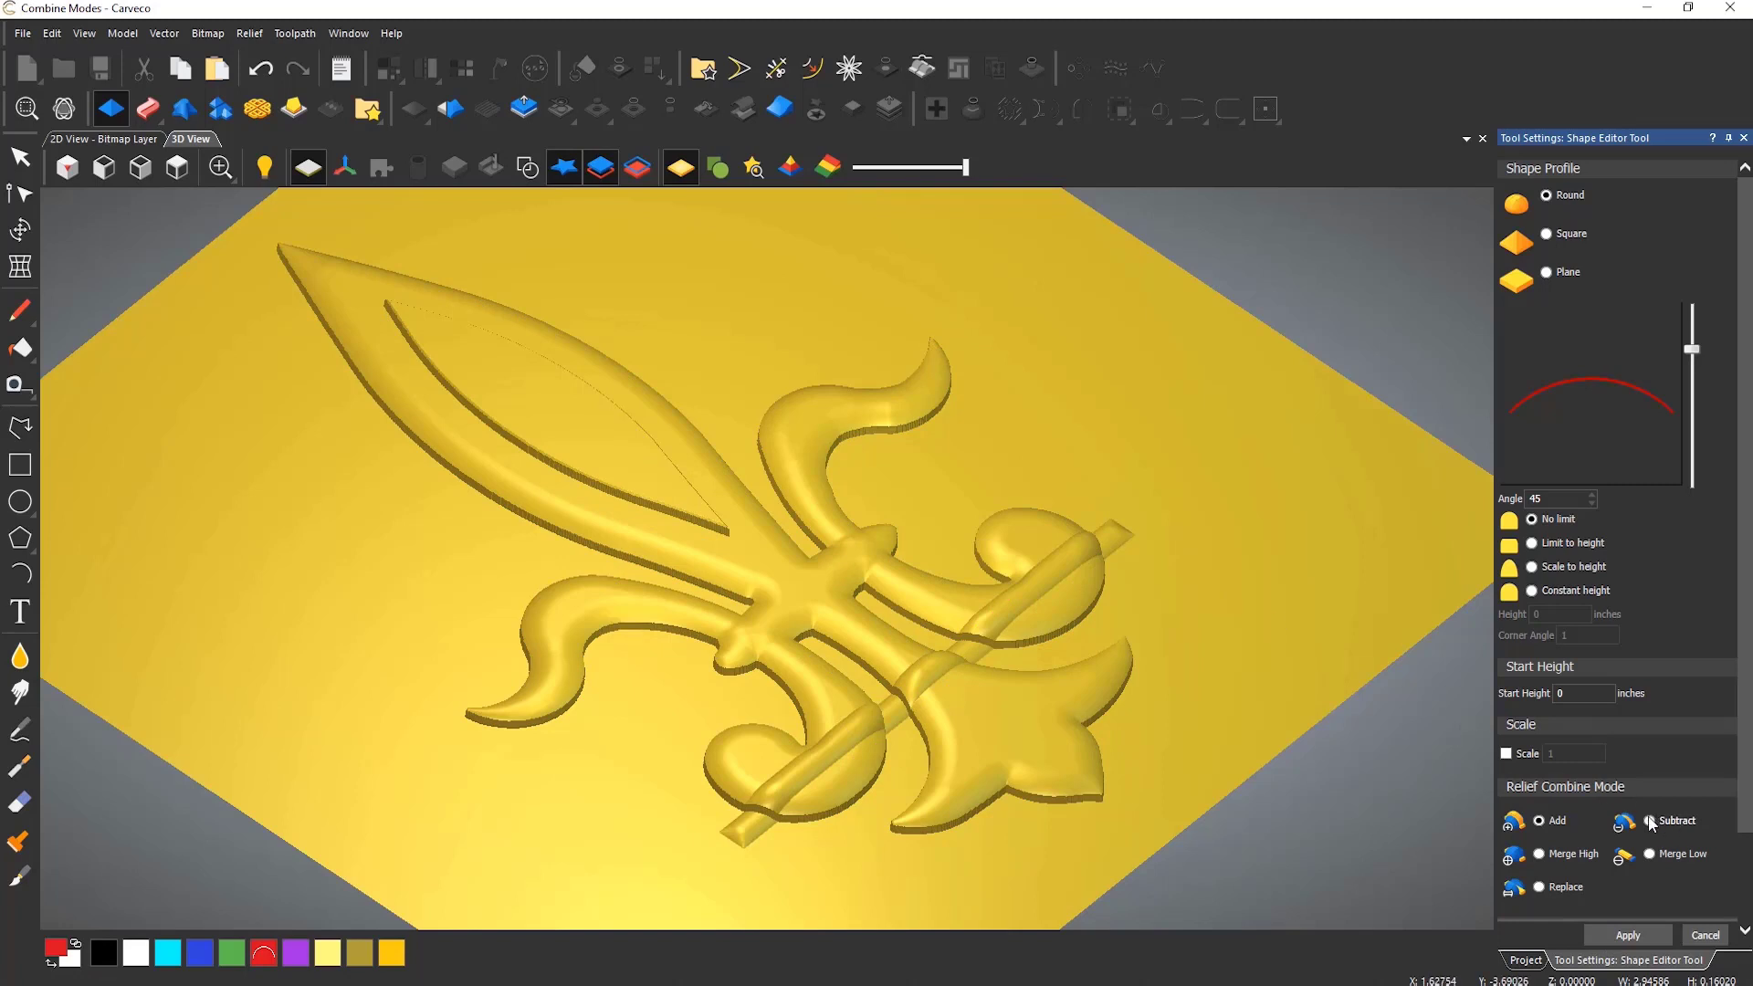
click(1540, 856)
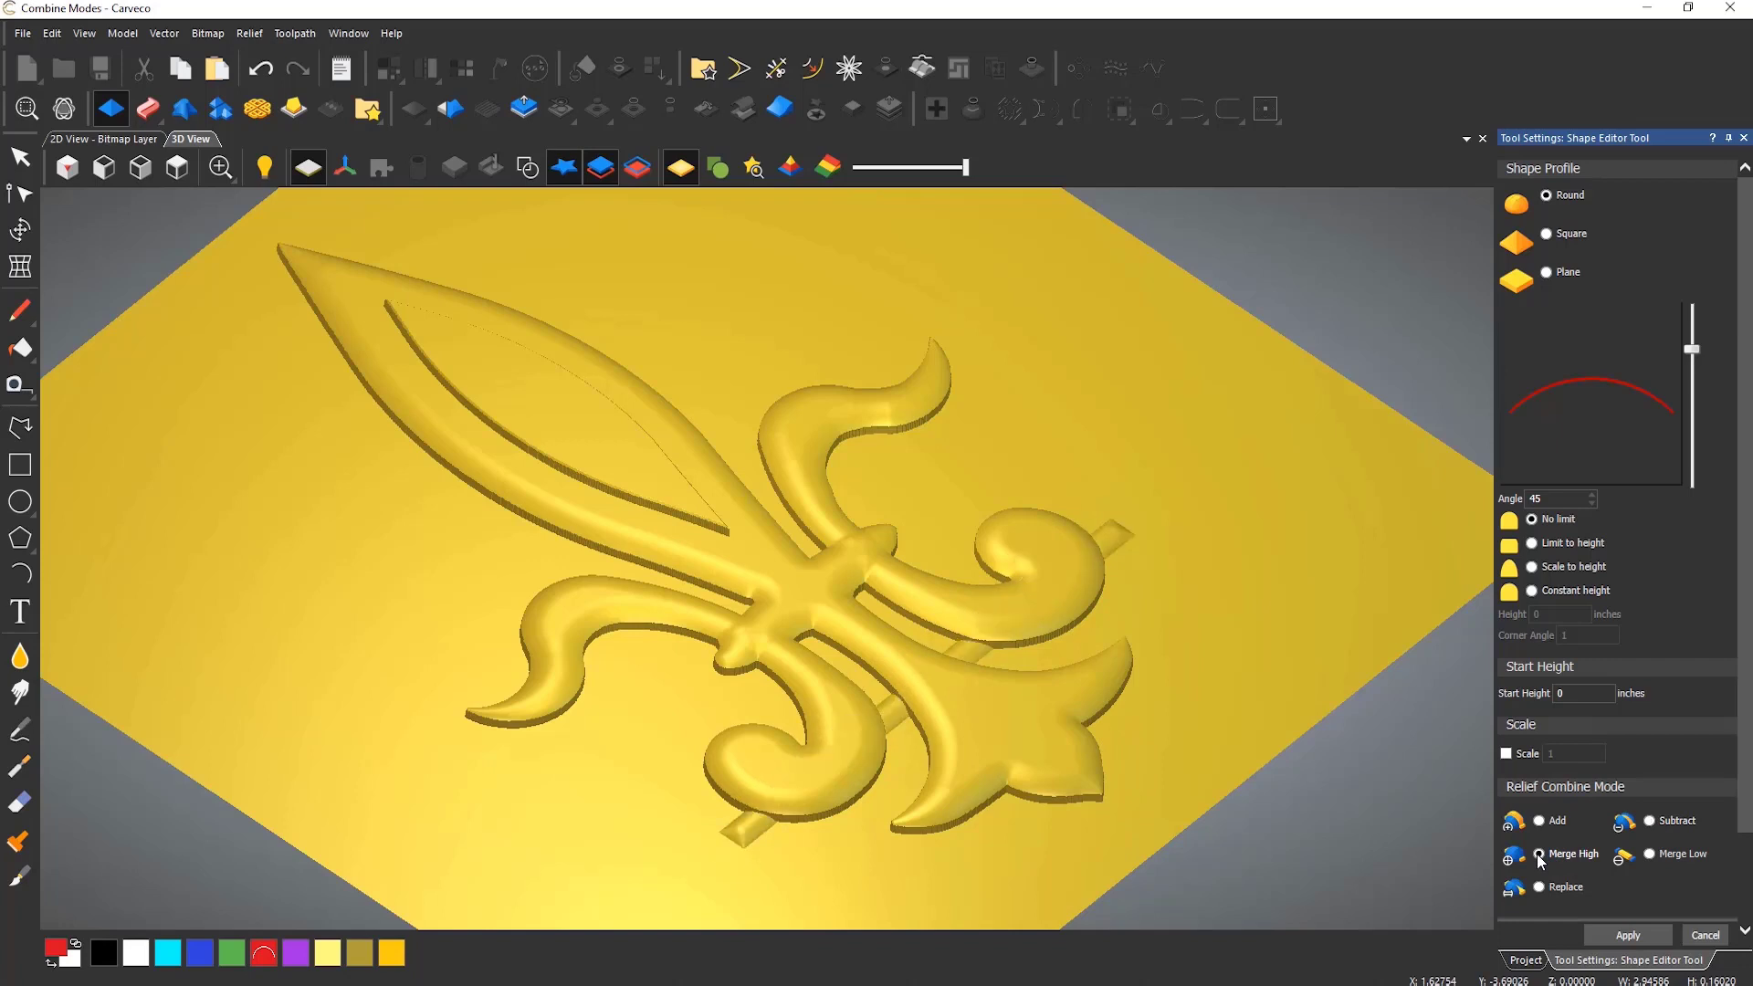
click(1559, 692)
text(.1)
key(Return)
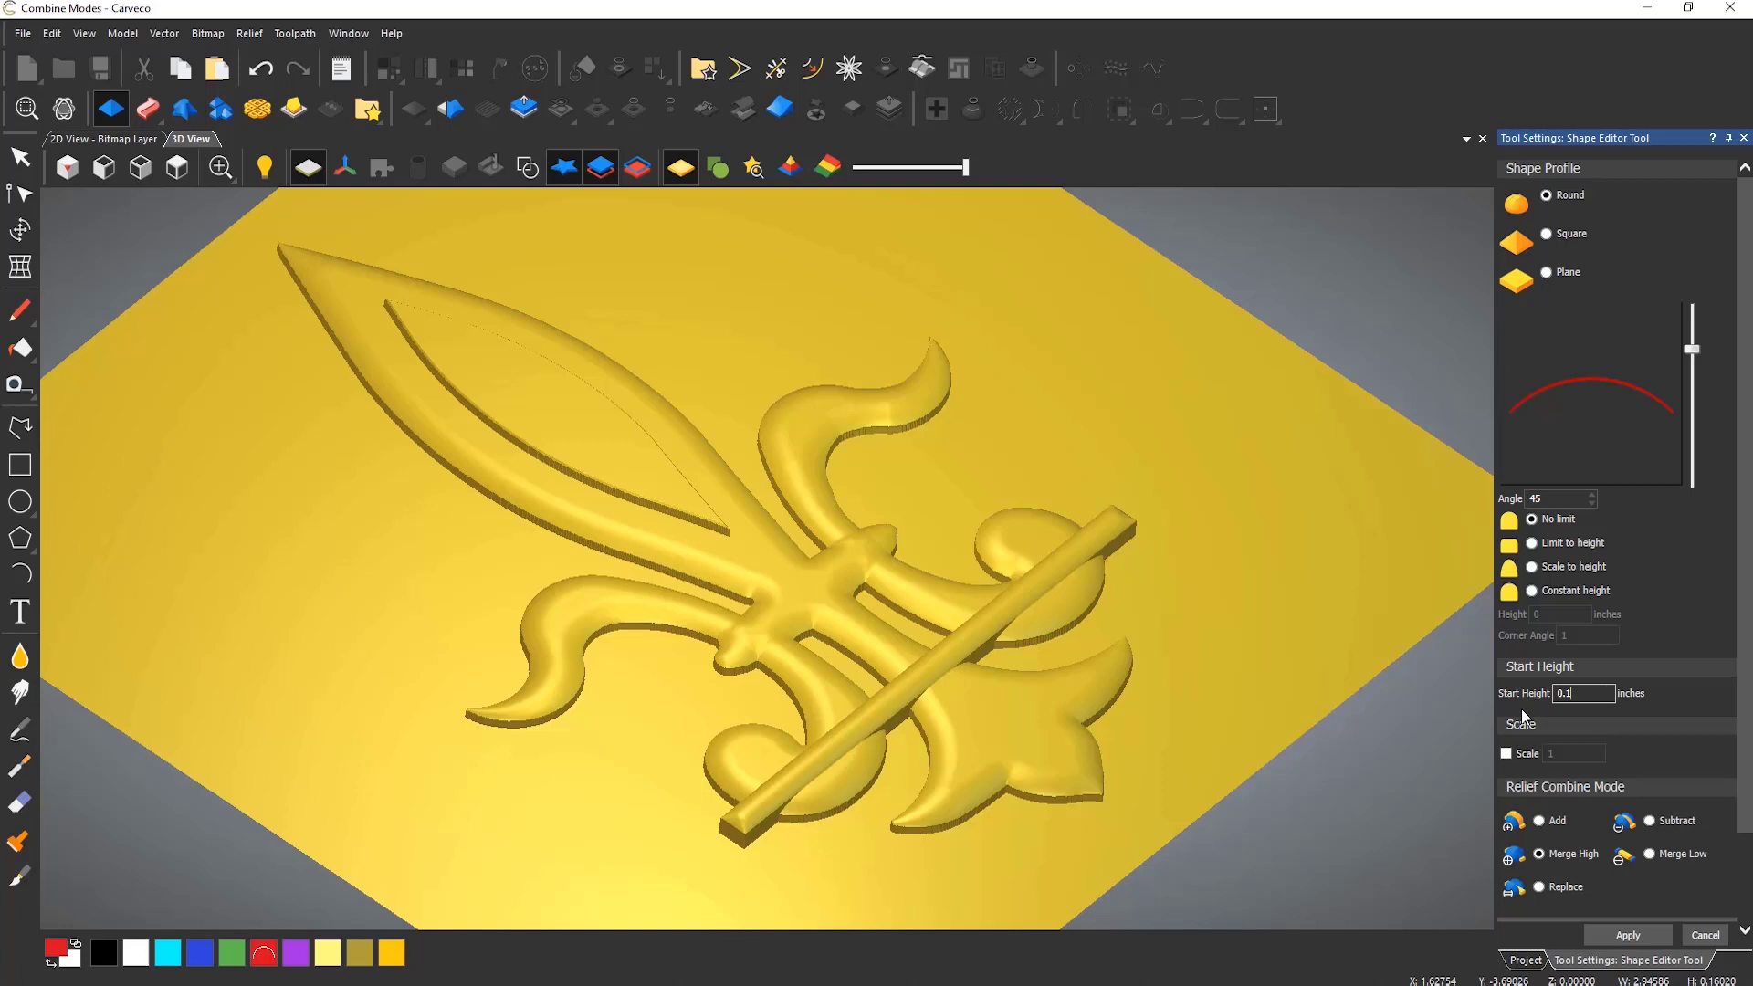
Change the bar's start height to 0.7, then 0.05, and switch it to Replace mode
key(BackSpace)
text(7)
key(Return)
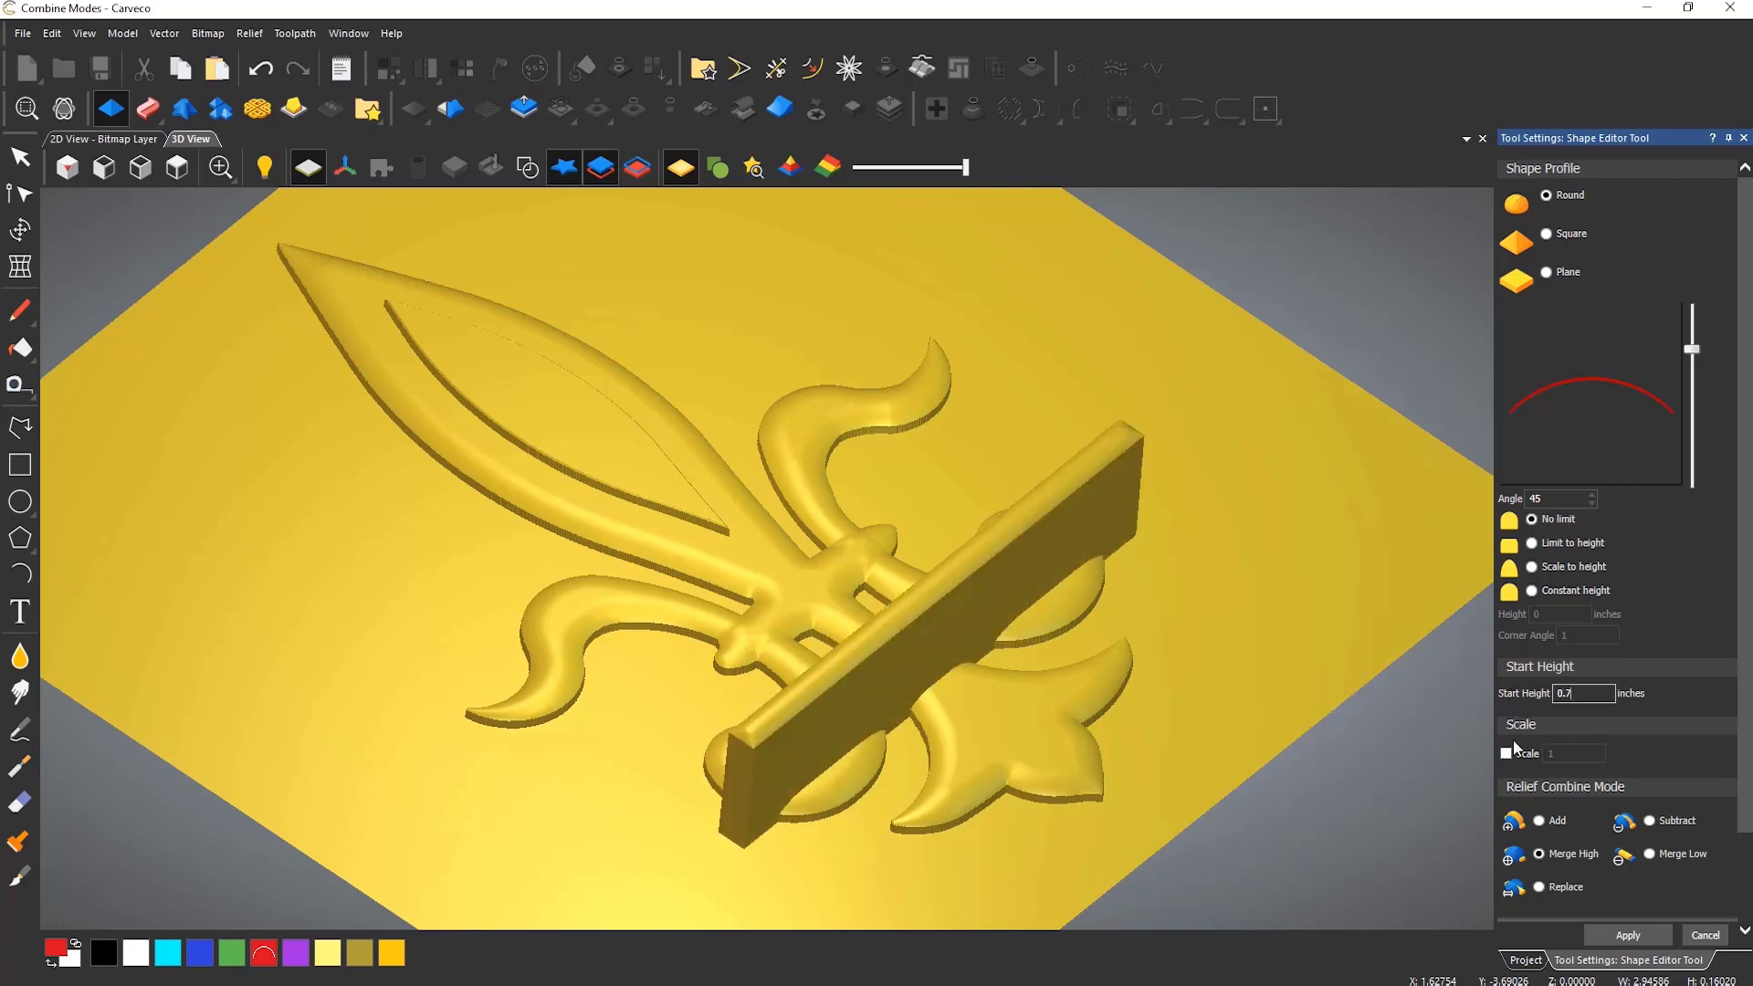
key(BackSpace)
key(BackSpace)
key(Return)
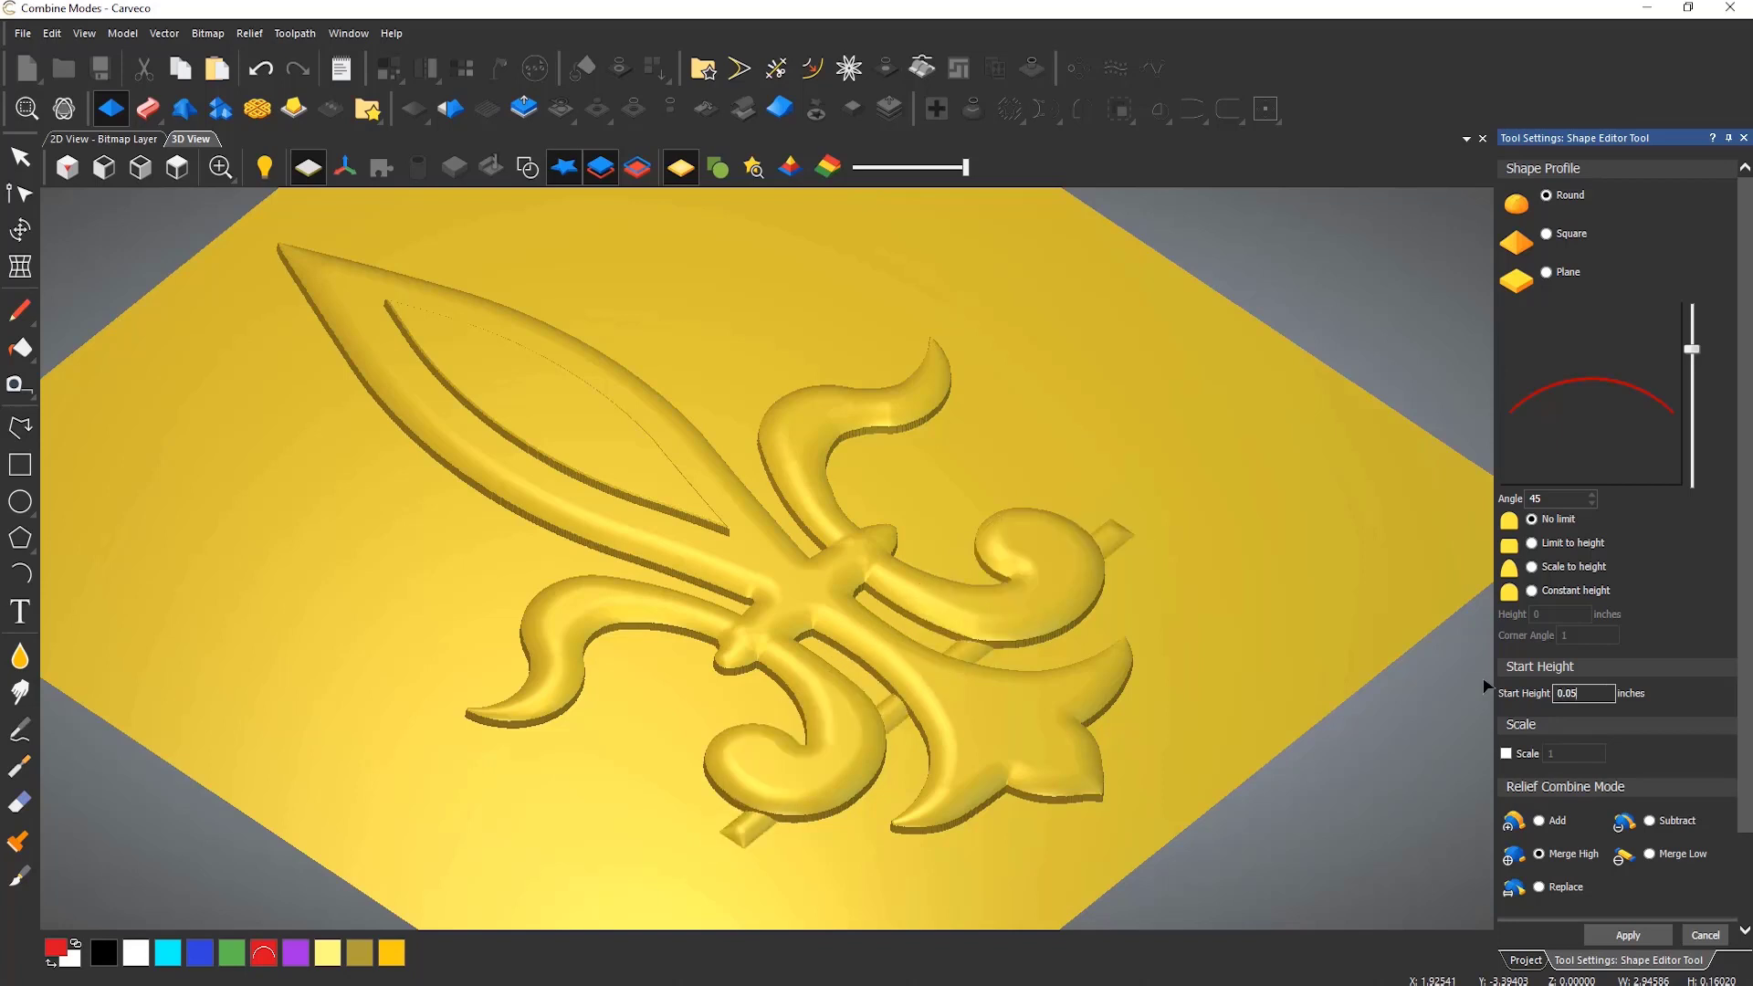
text(.05)
key(Return)
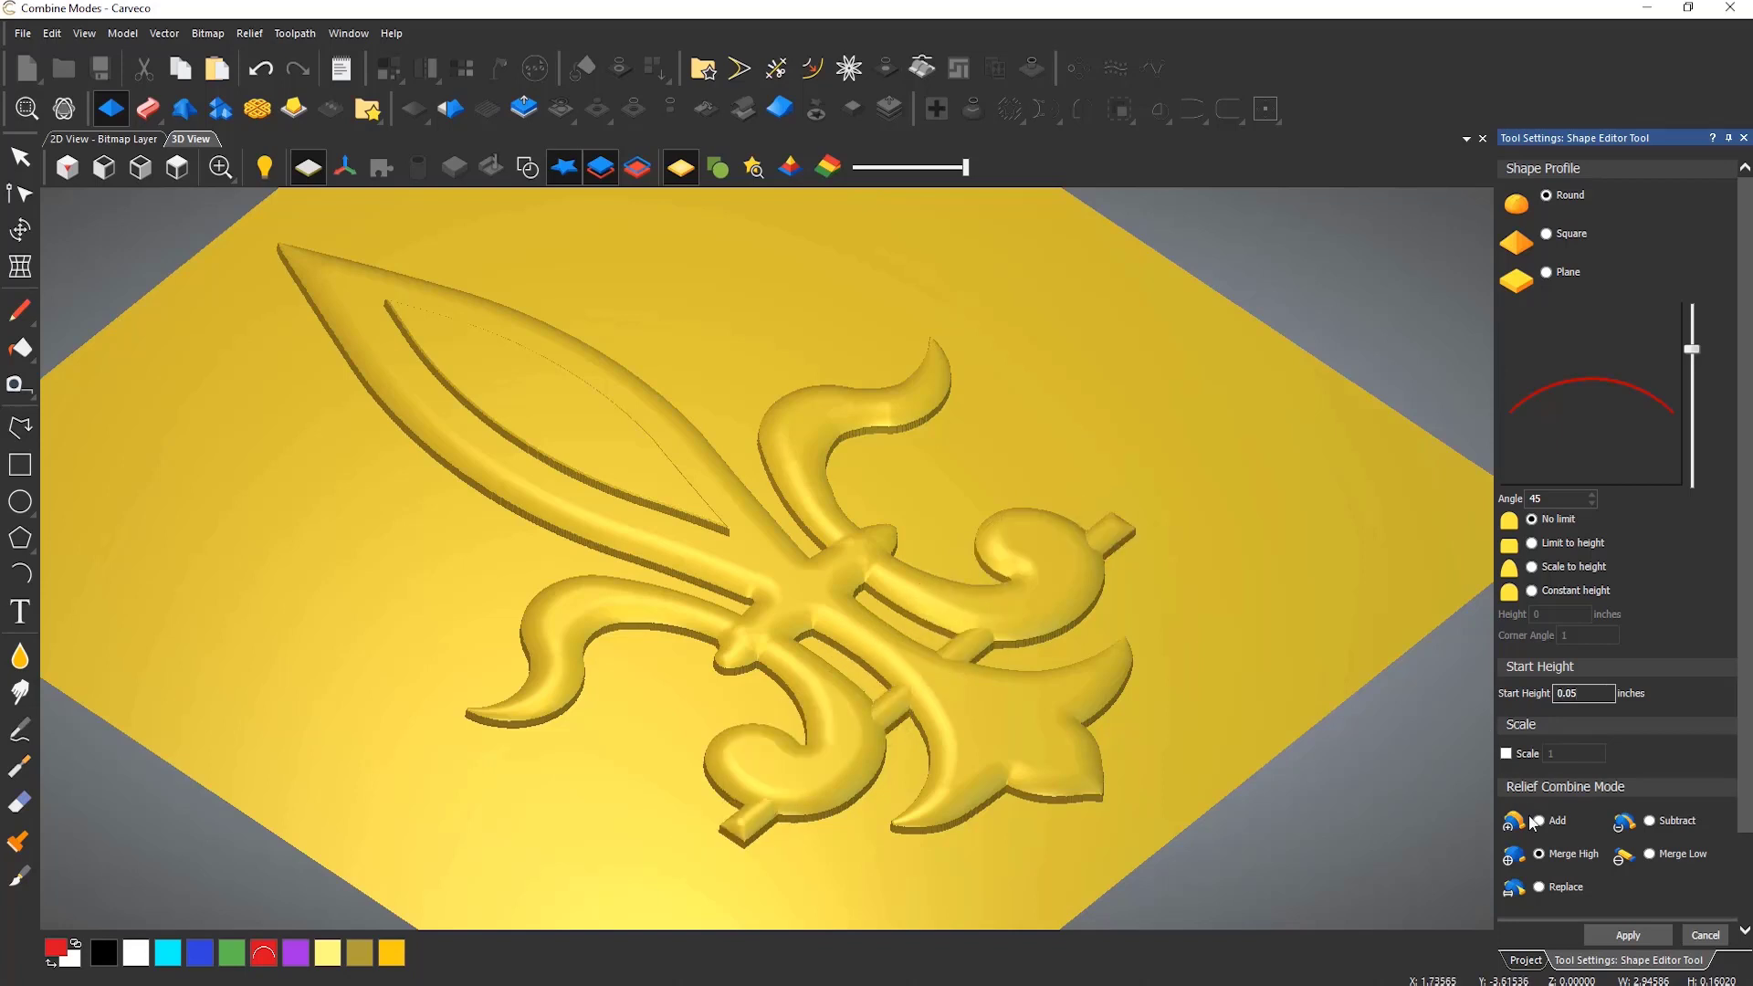
click(1540, 888)
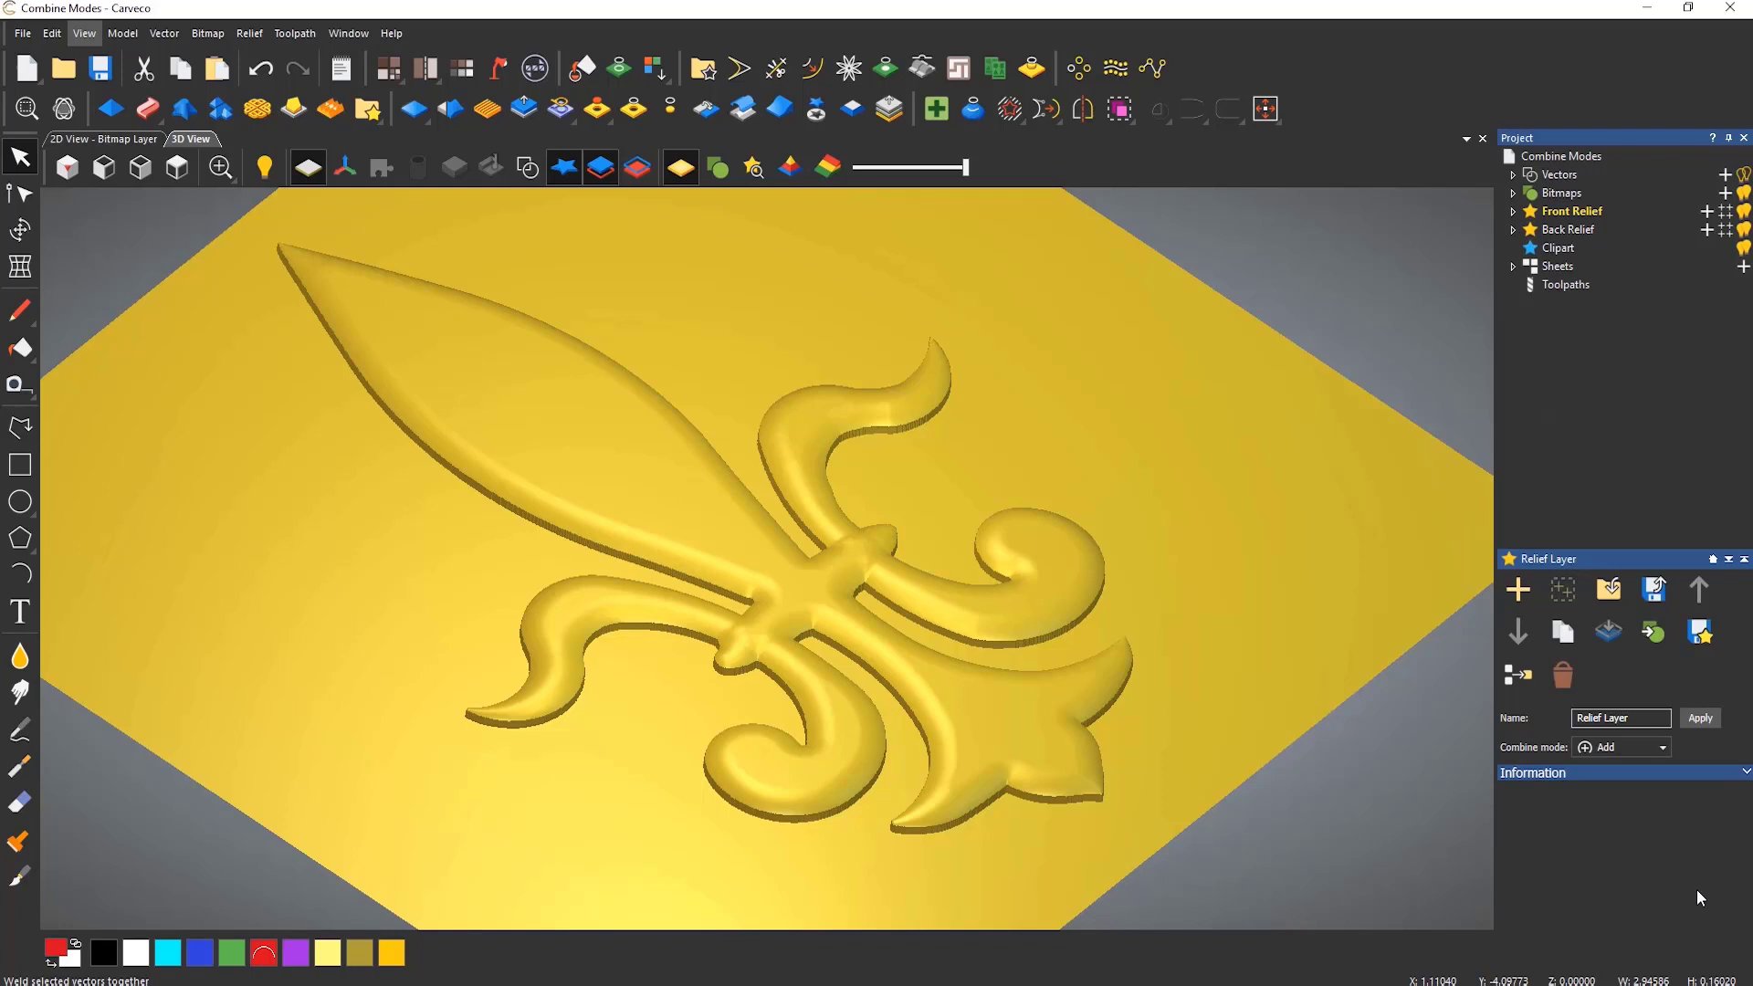
Expand Front Relief and rename its existing relief layer to Main
click(1513, 212)
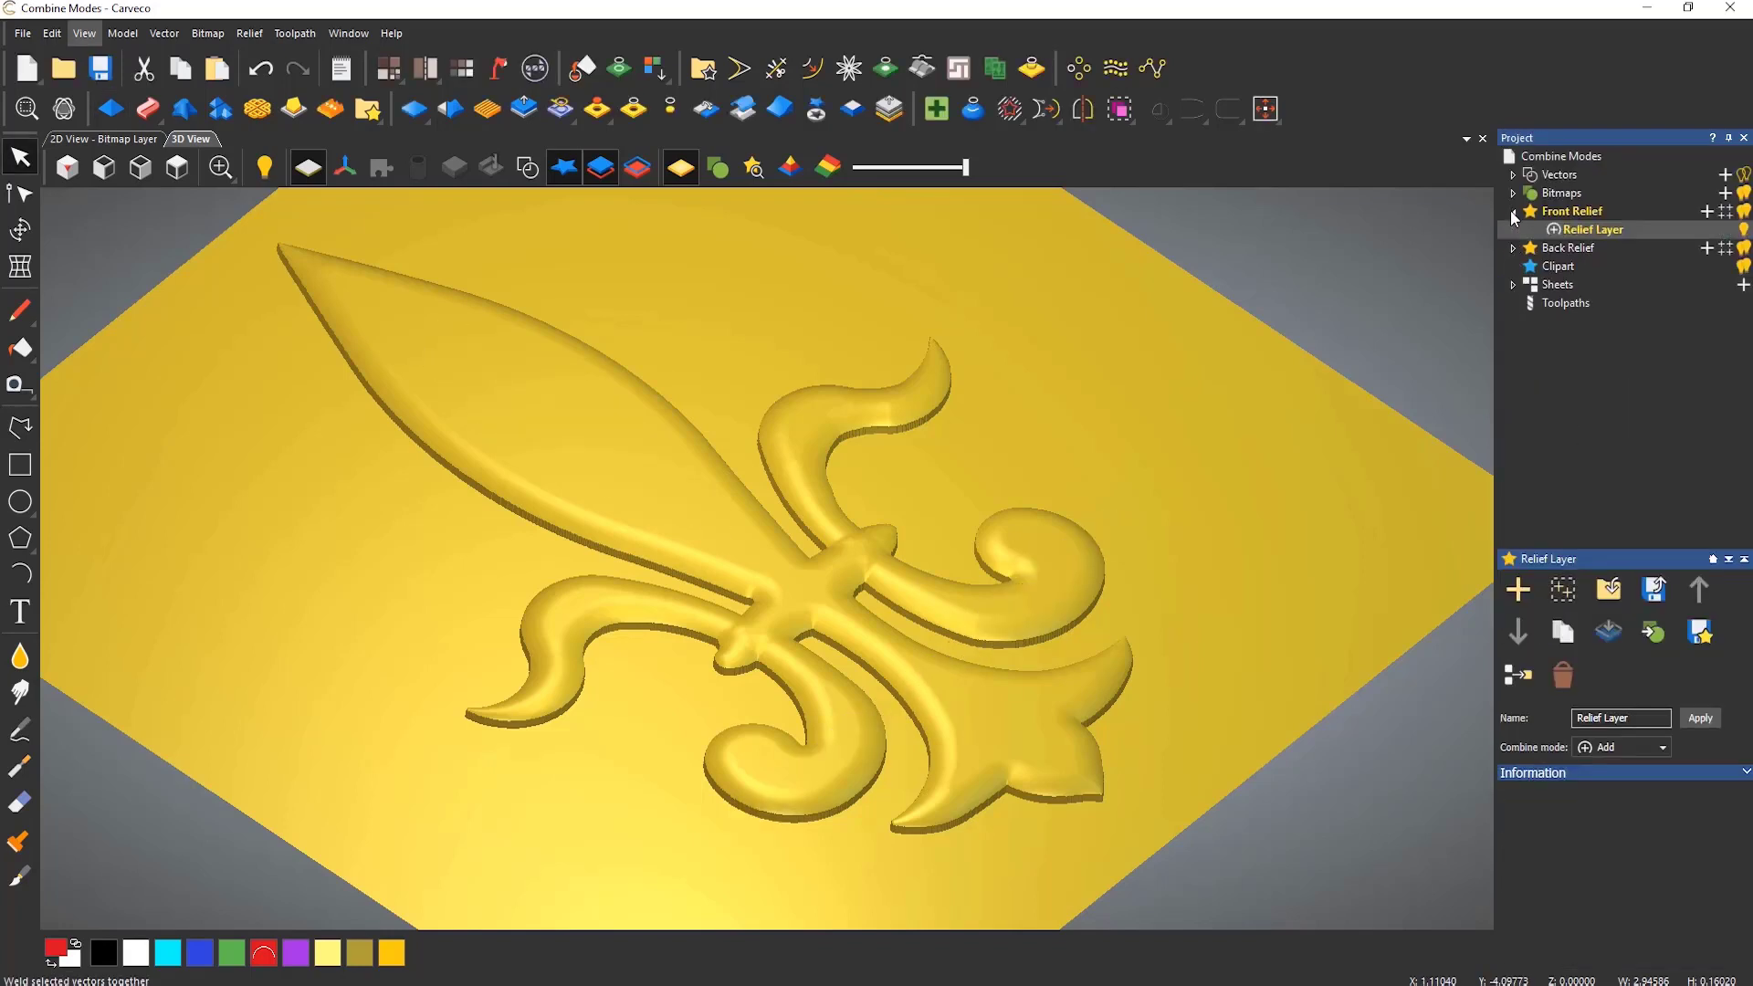
right_click(1590, 235)
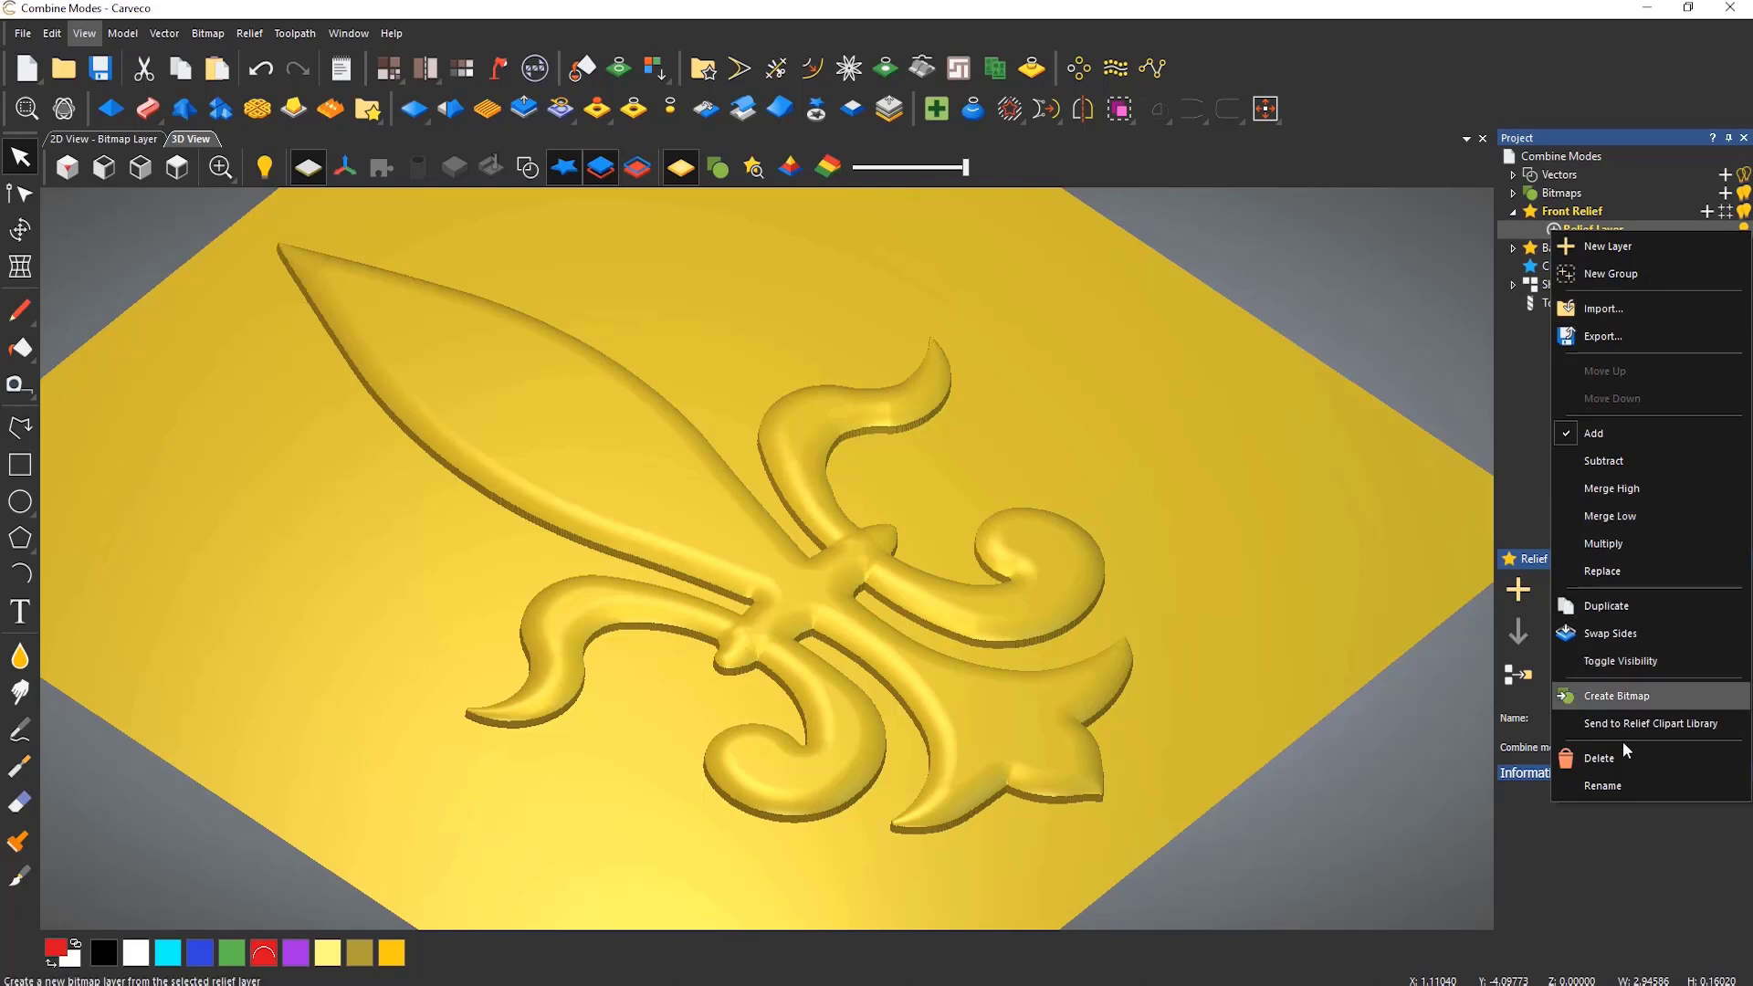
click(1640, 785)
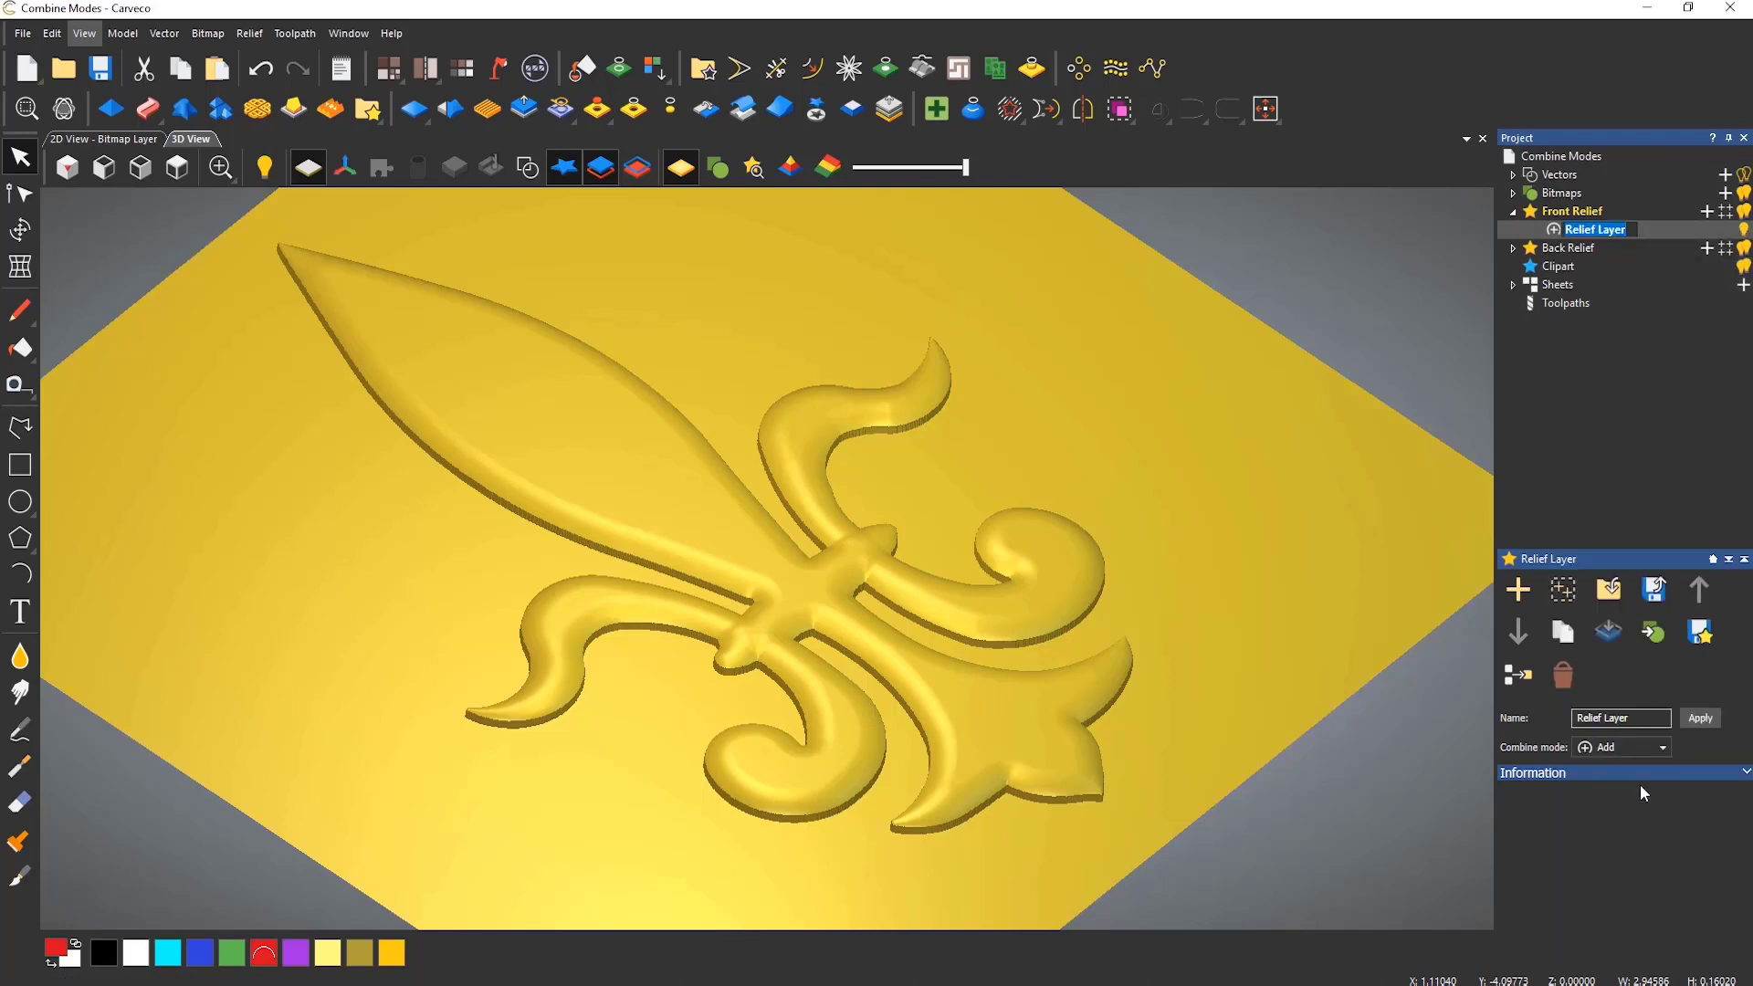
text(Main)
key(Return)
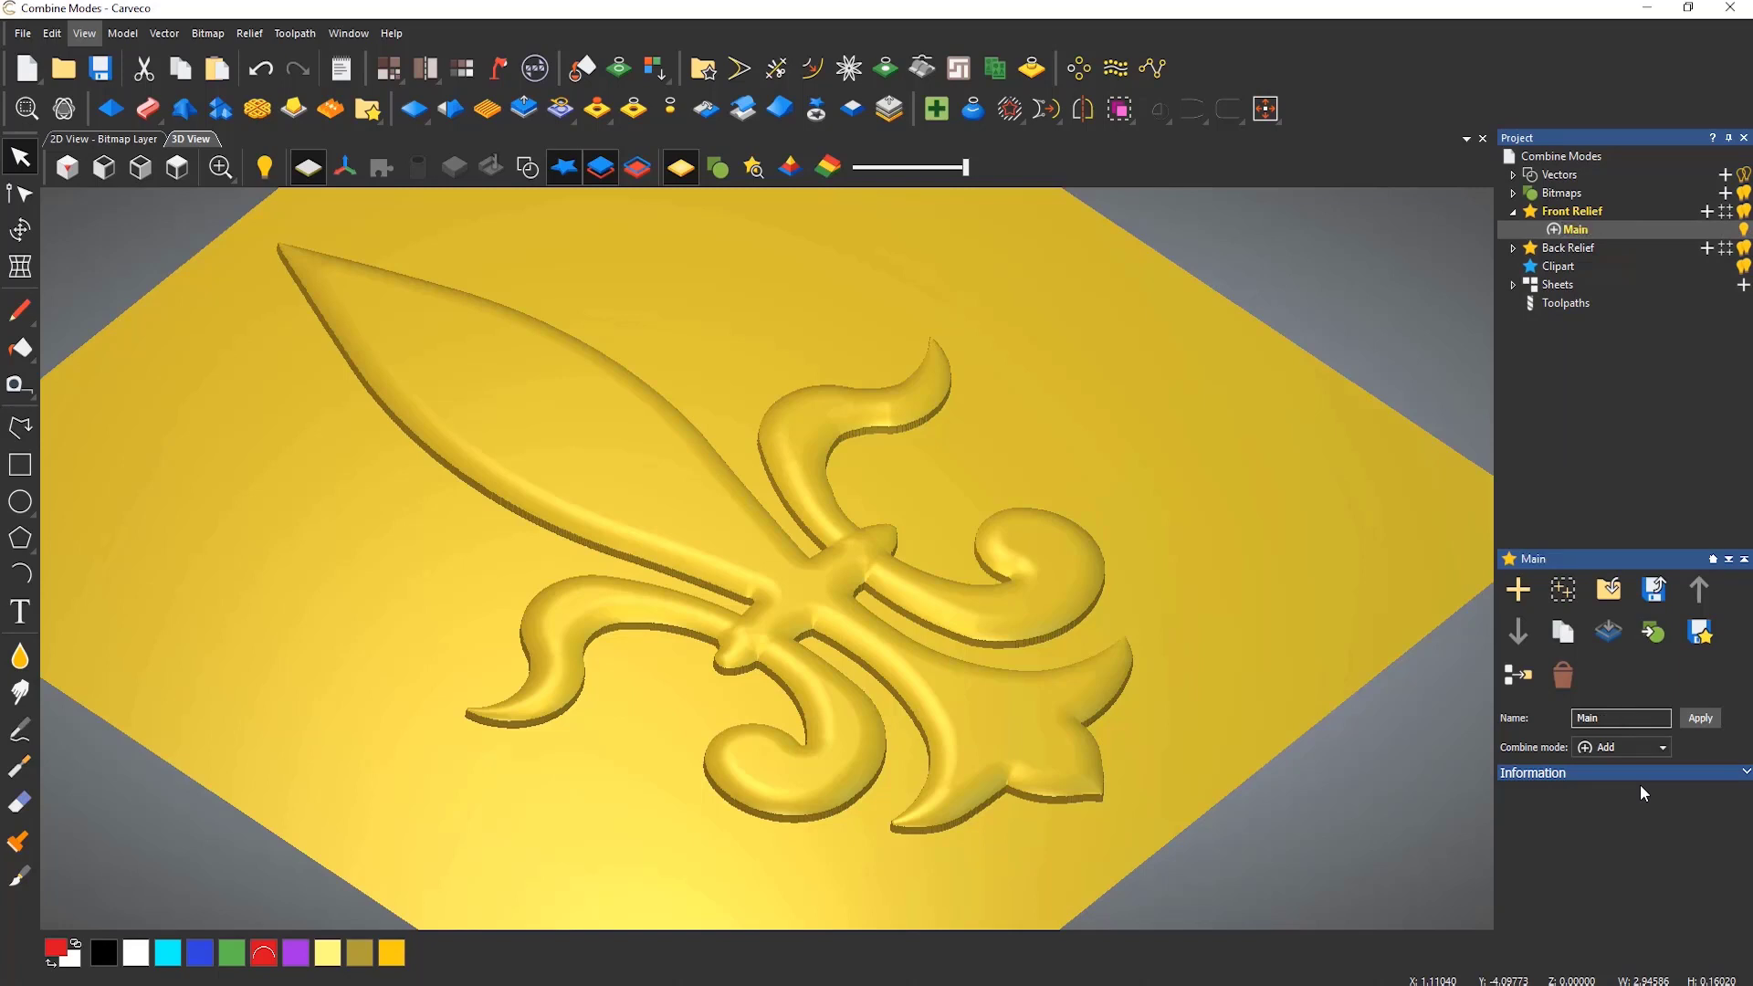
Add two relief layers named Insert and Bar, and make Insert the active layer
click(1707, 212)
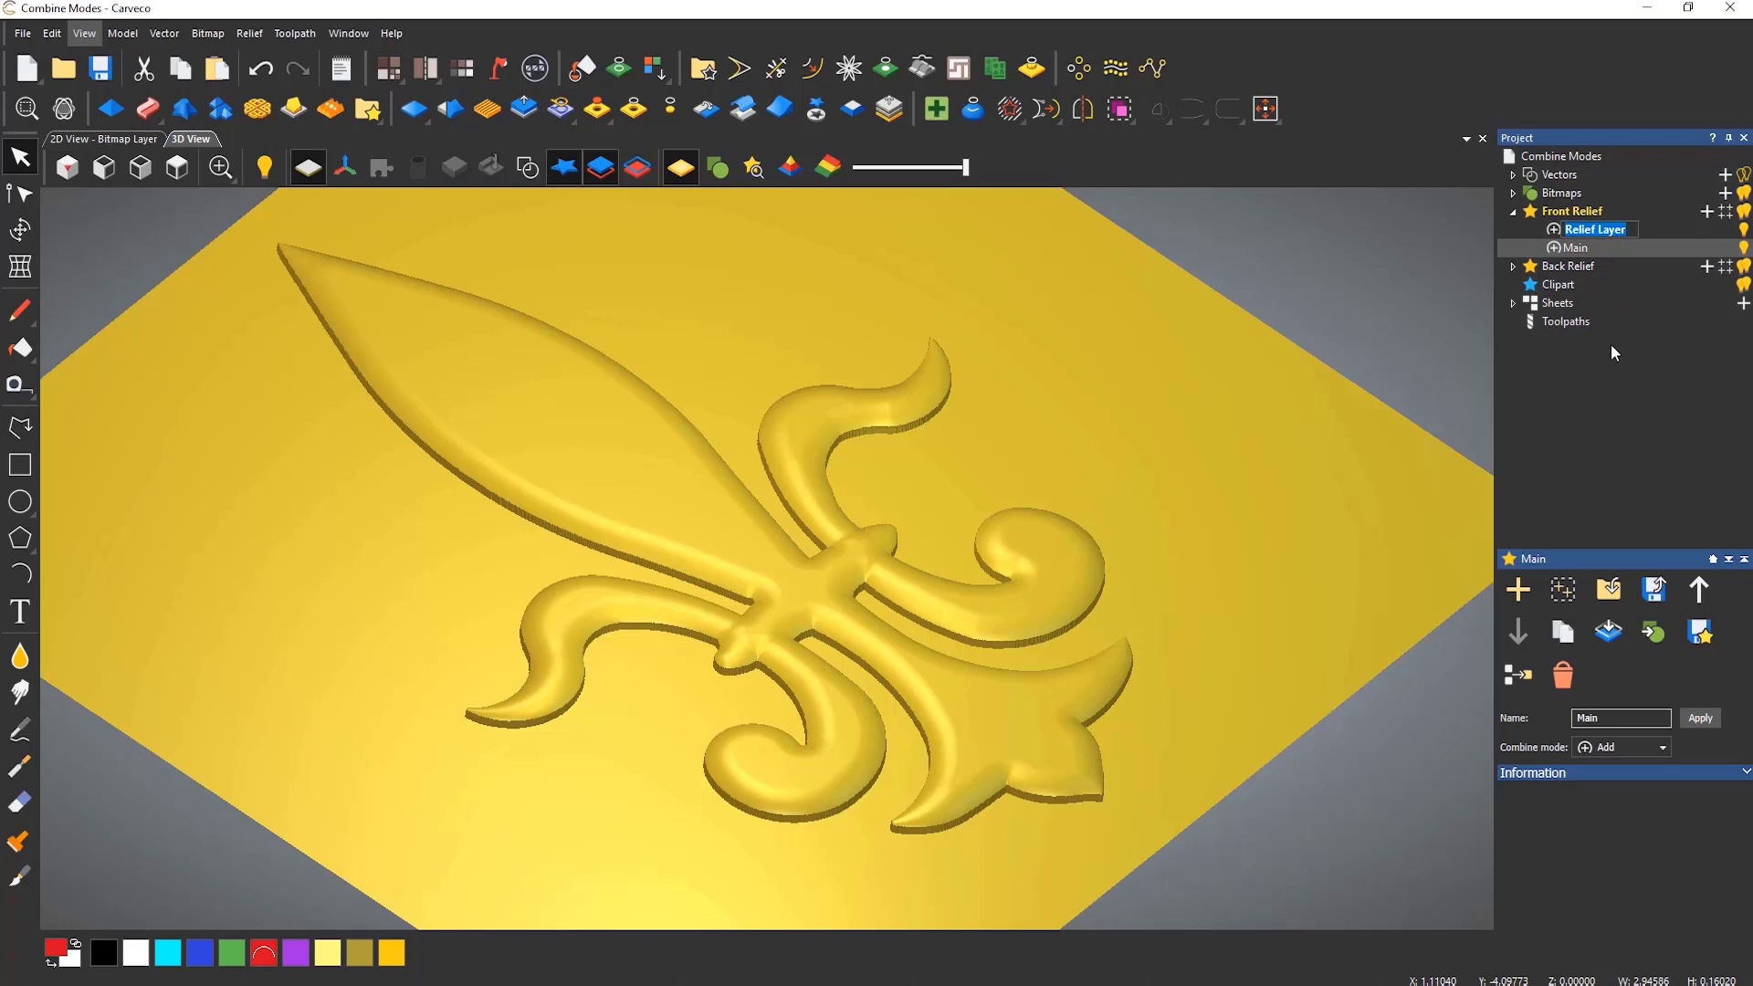
text(Insert)
key(Return)
click(1707, 211)
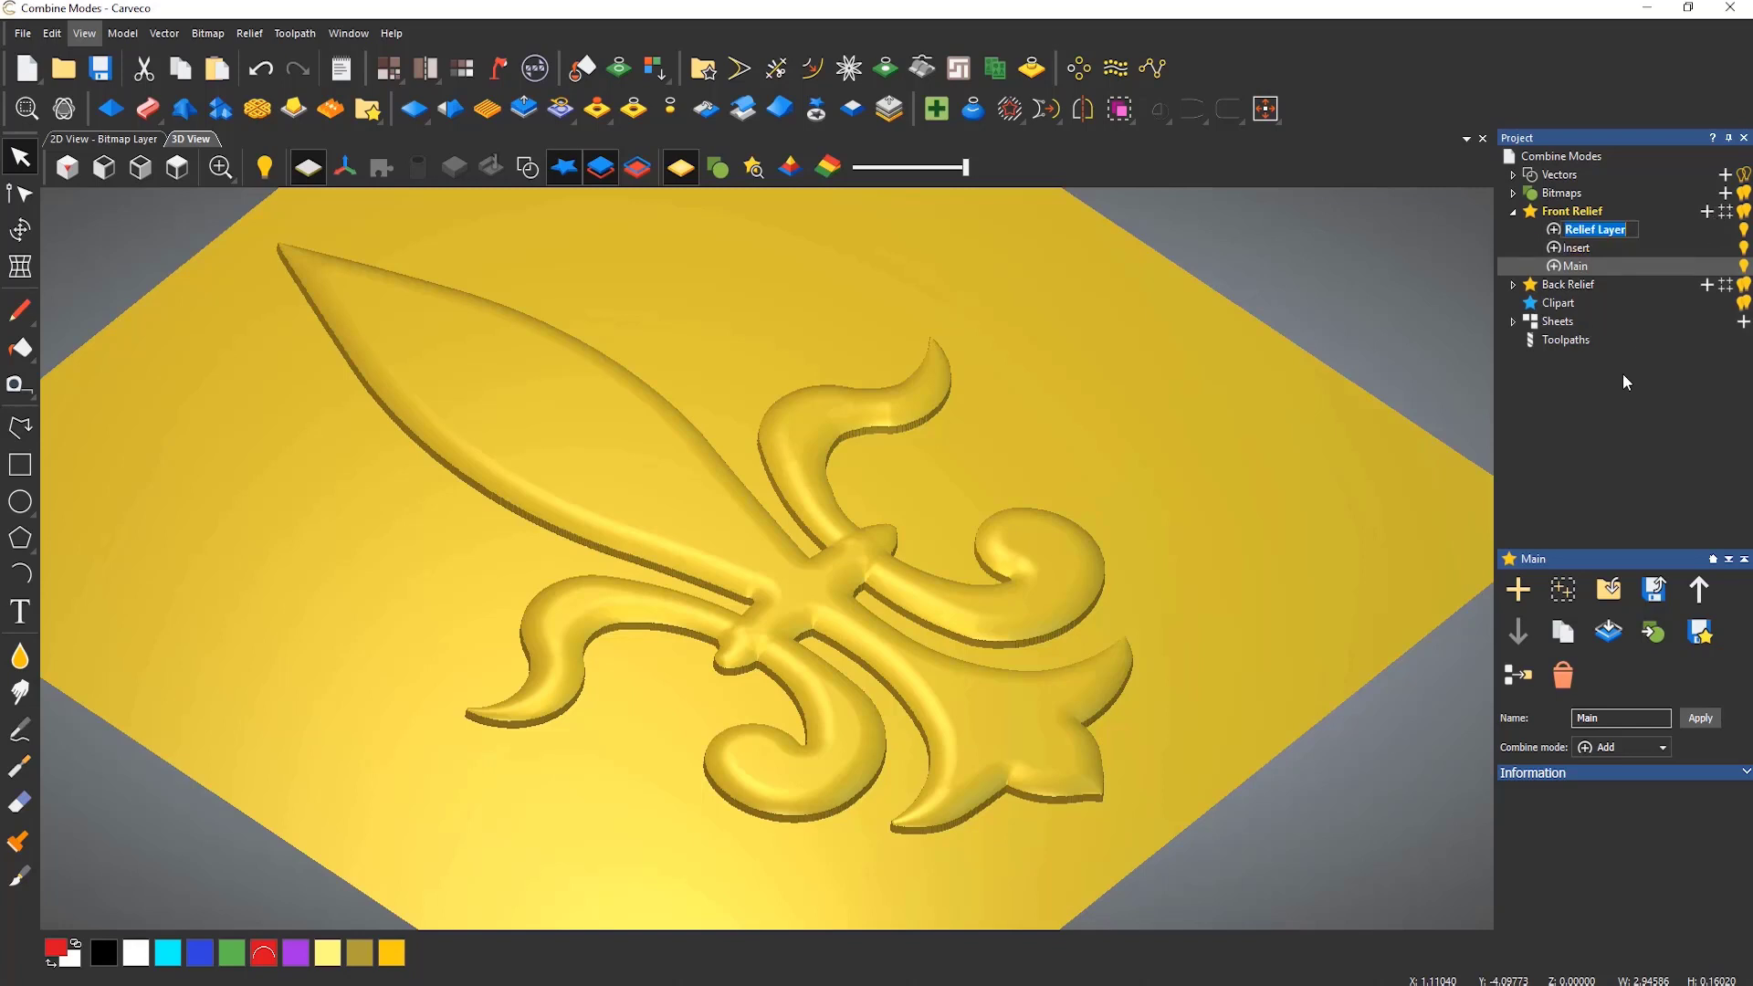
text(Bar)
key(Return)
click(1577, 247)
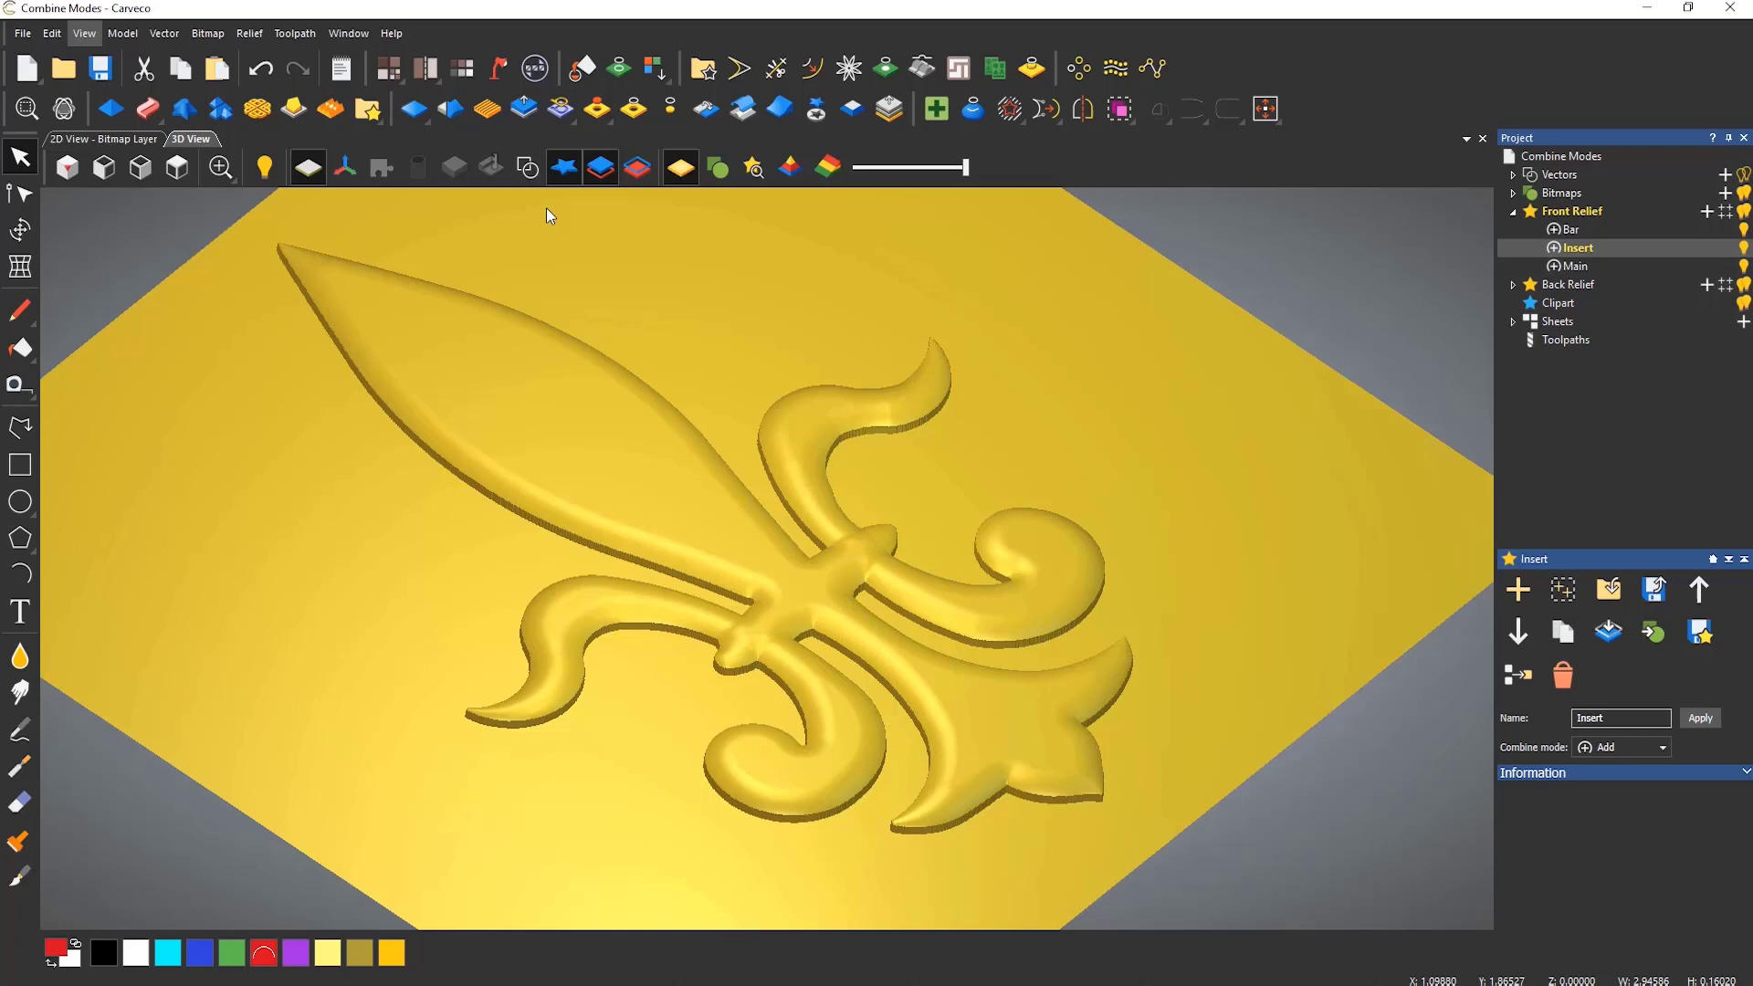
On the Insert layer, recess the inner leaf into the relief with Subtract mode
click(527, 167)
click(541, 380)
click(110, 108)
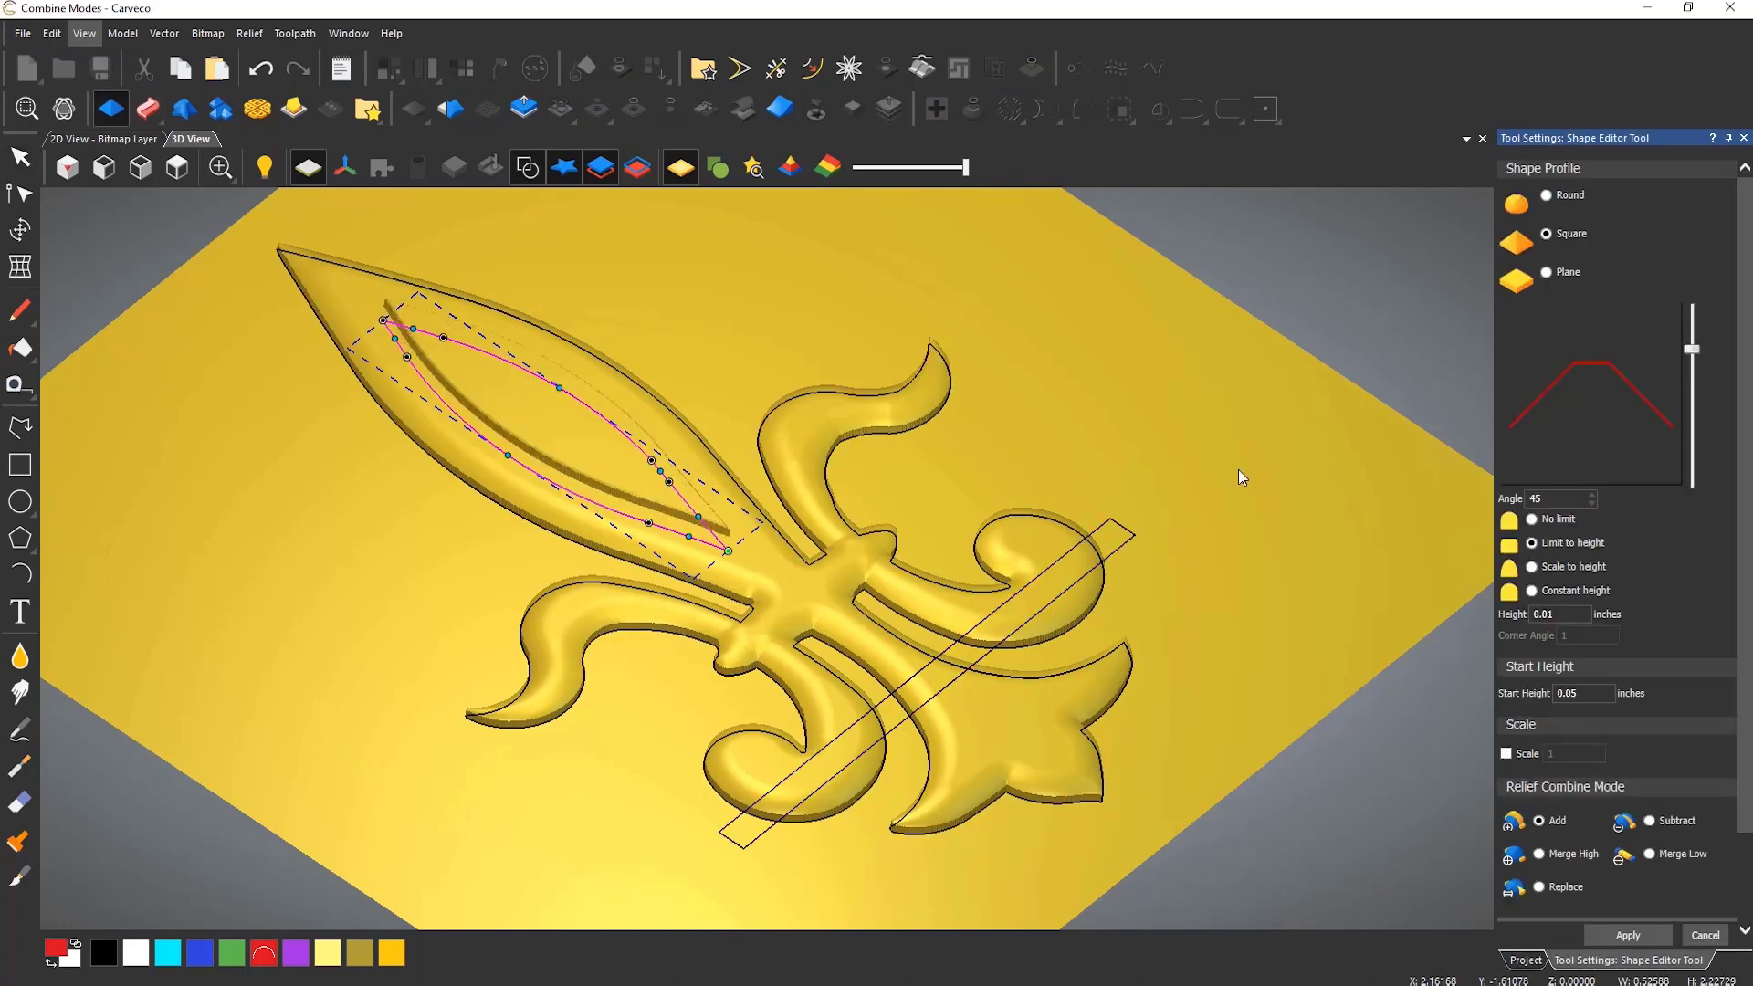
click(1652, 818)
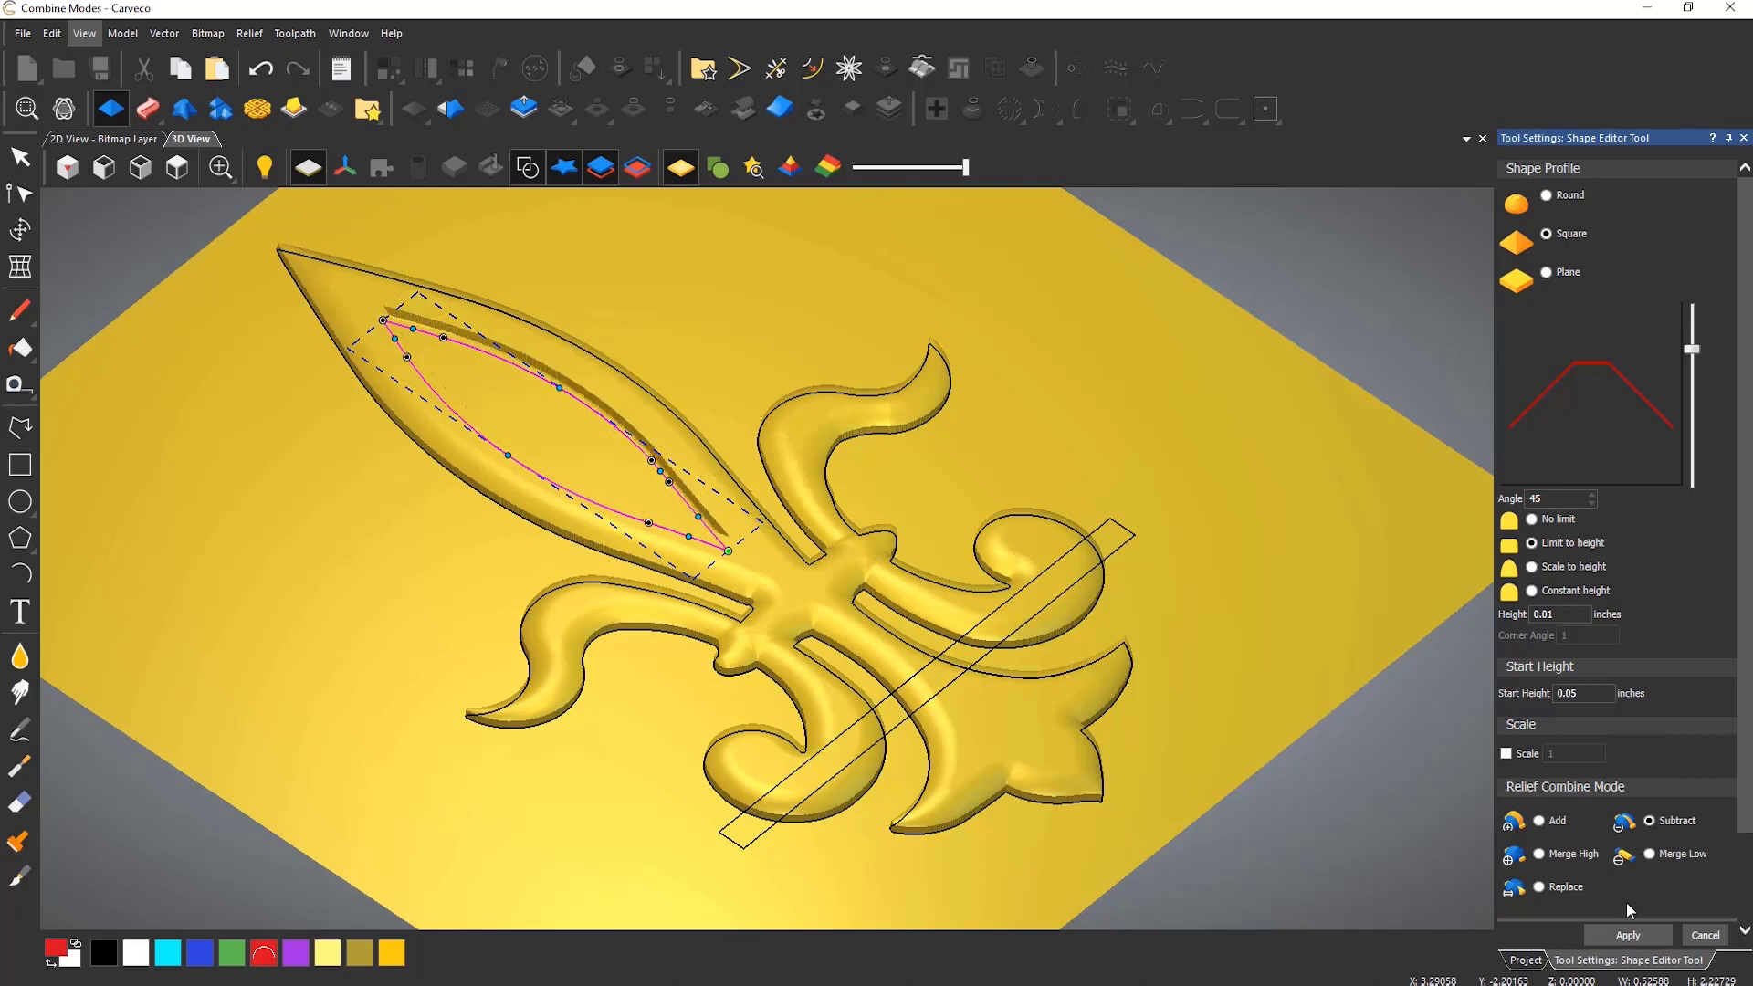
click(1630, 938)
On the Bar layer, apply the diagonal bar with a Round profile in Merge High mode
click(1132, 541)
click(1539, 820)
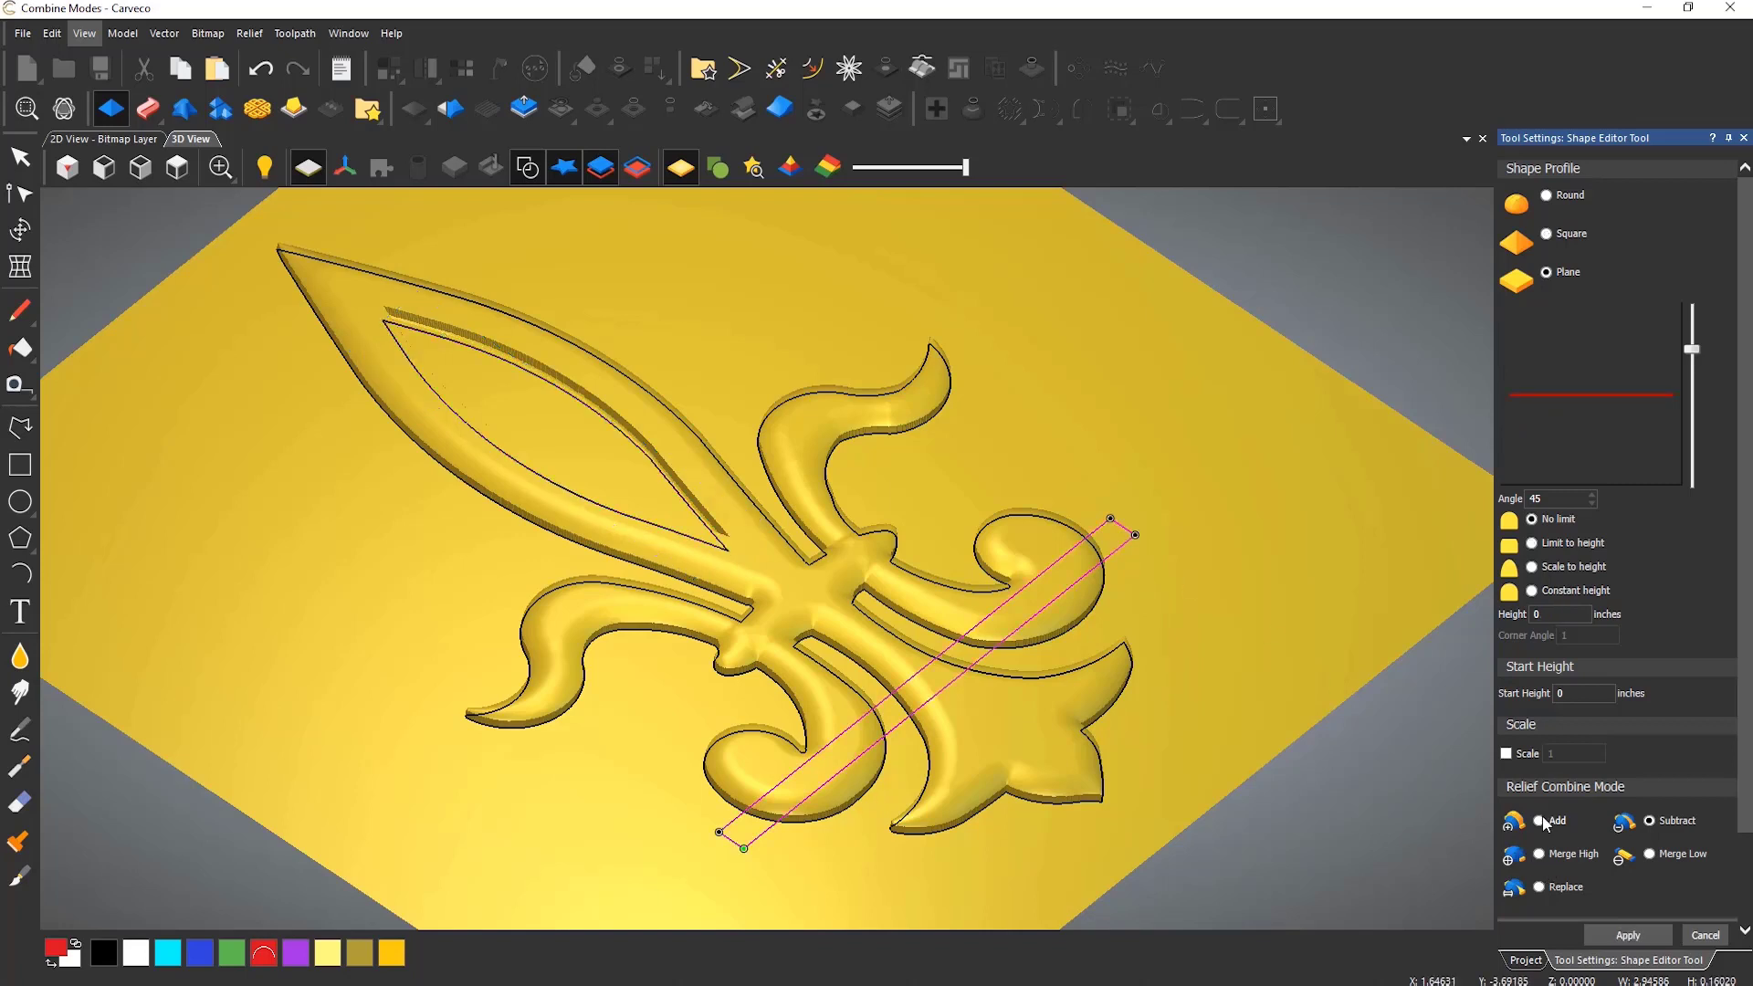
click(1525, 959)
click(1572, 230)
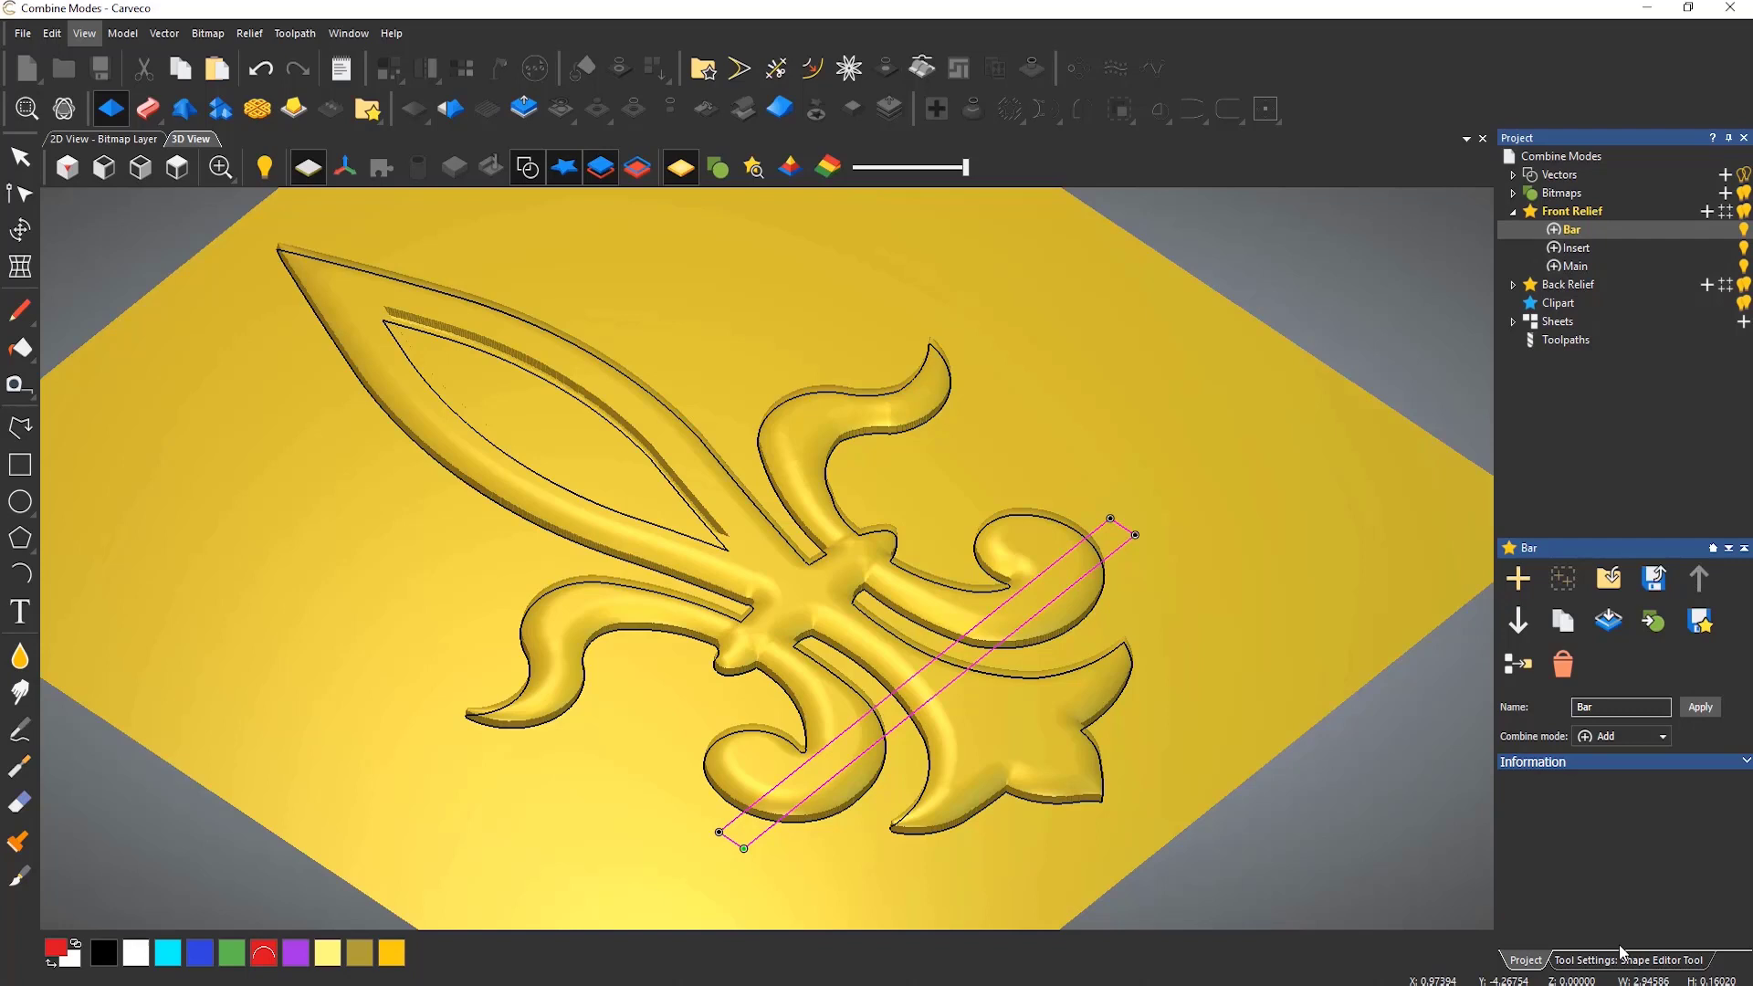
click(1627, 960)
click(1546, 196)
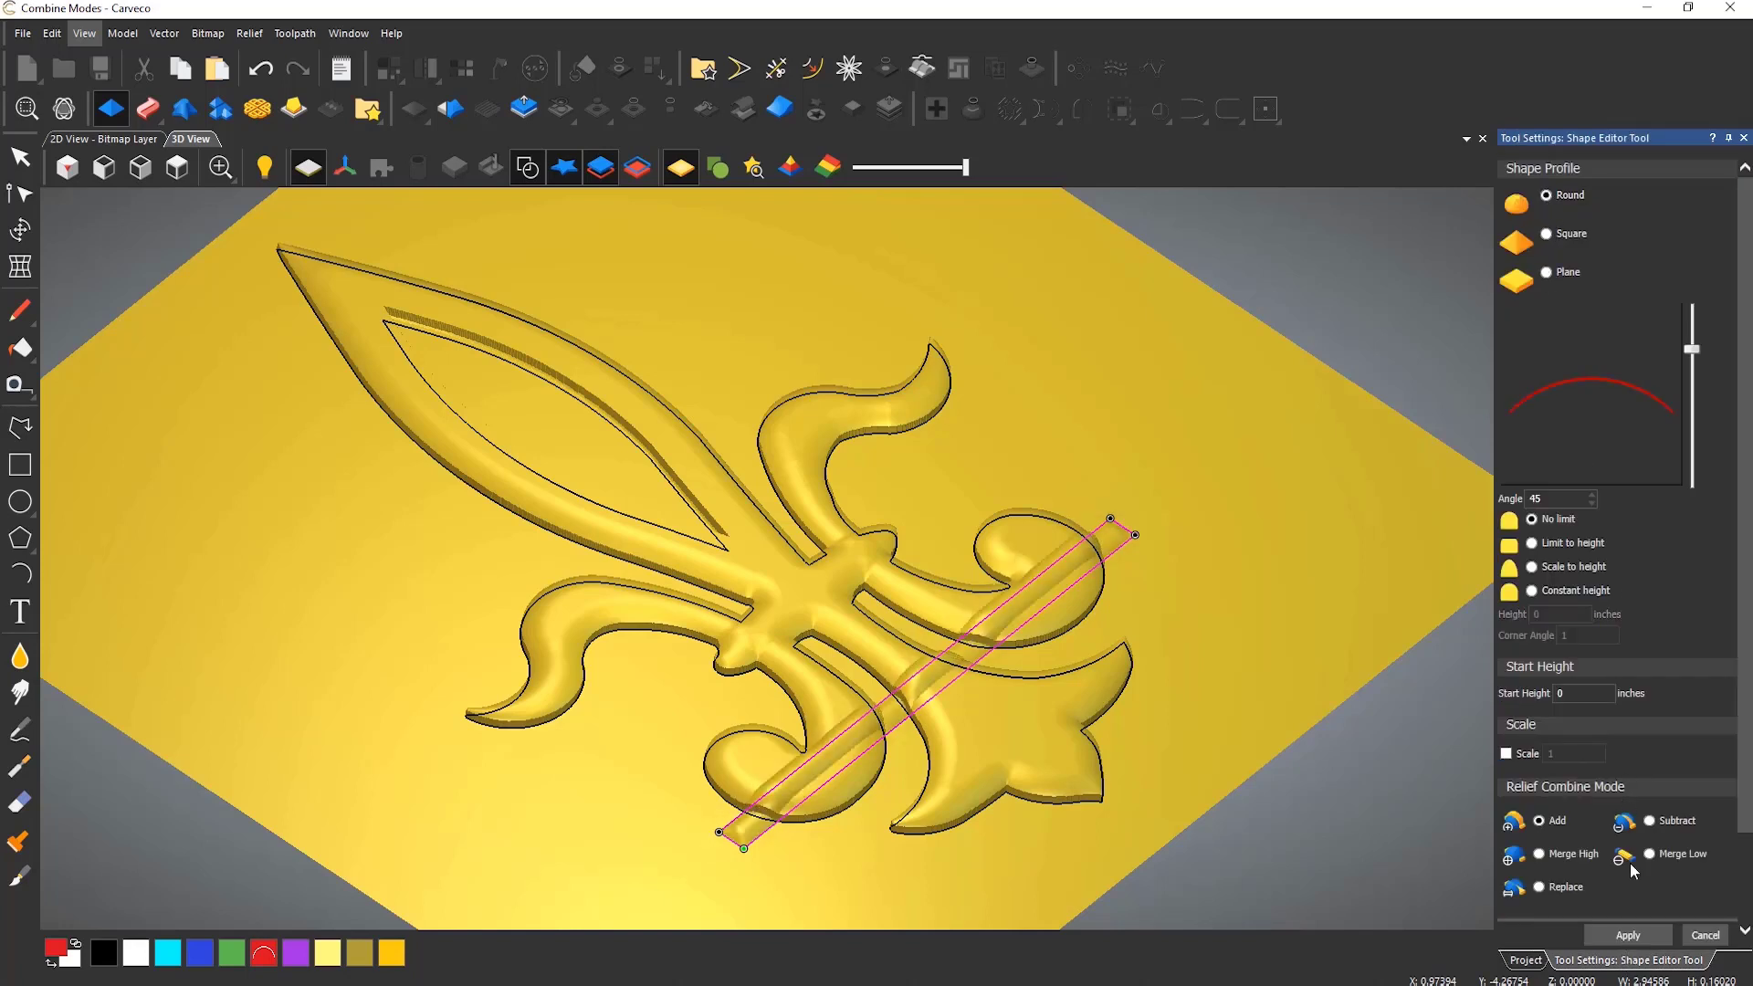
click(1550, 856)
click(528, 167)
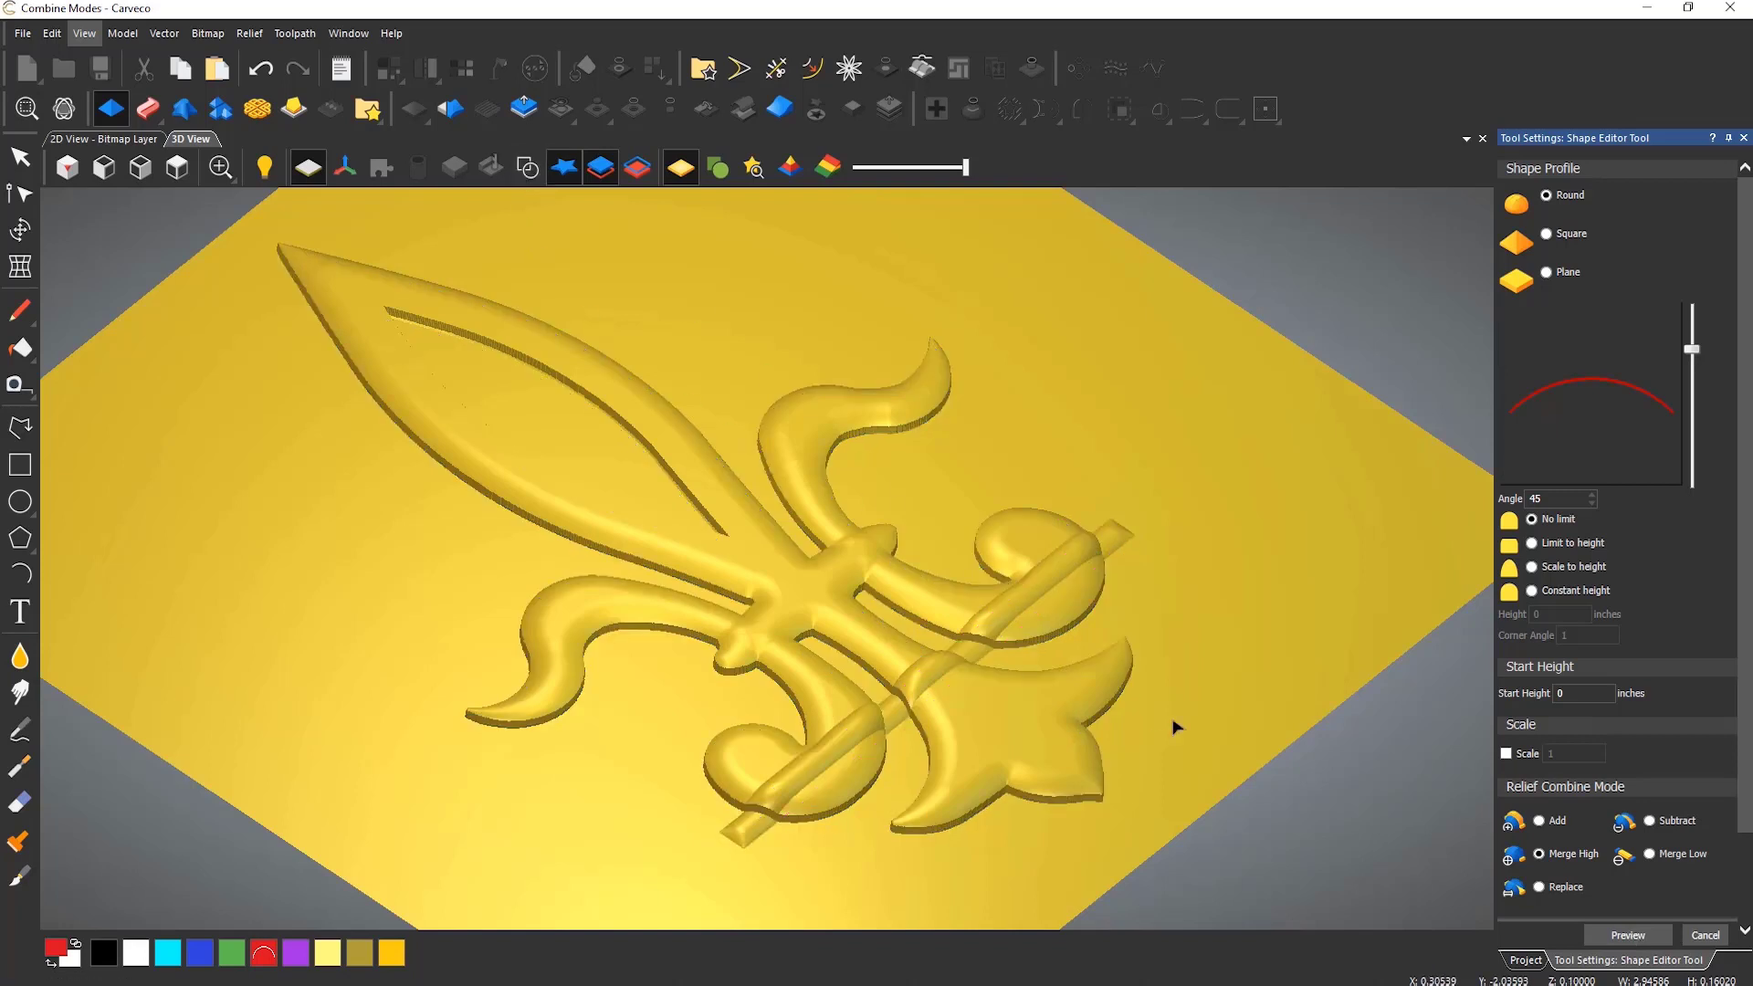
click(1524, 959)
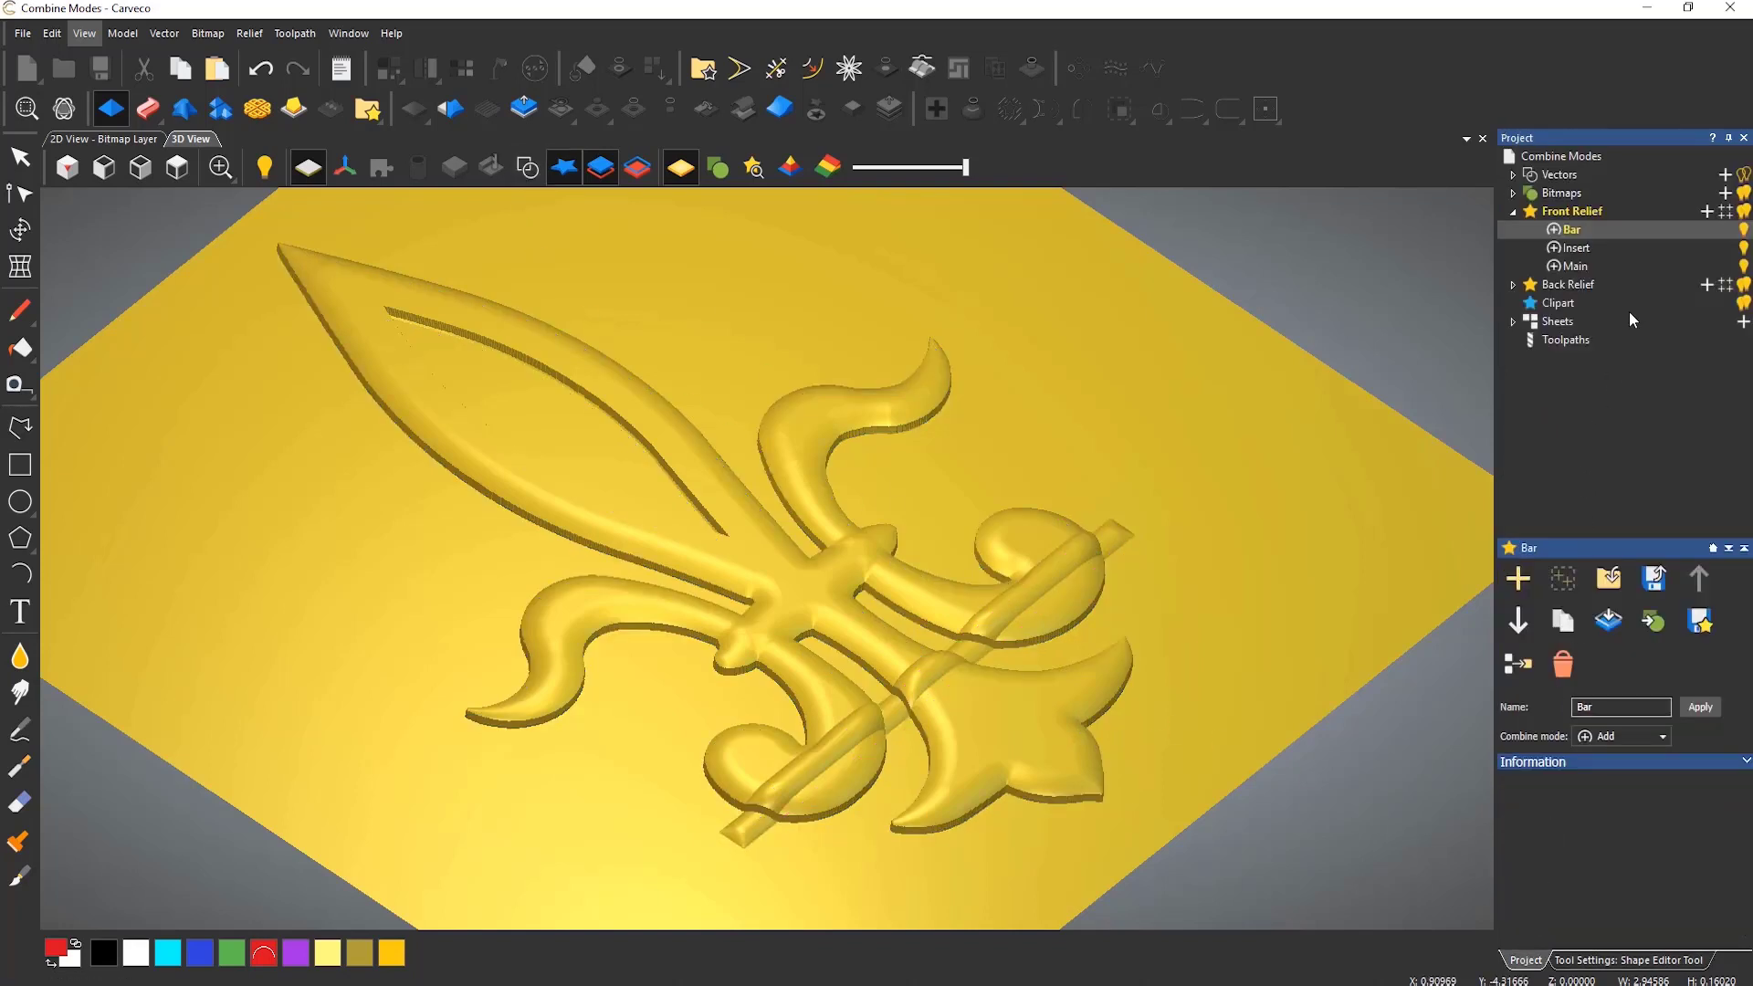
Cycle the Bar layer's combine mode from Add through Subtract to Merge High
click(1555, 230)
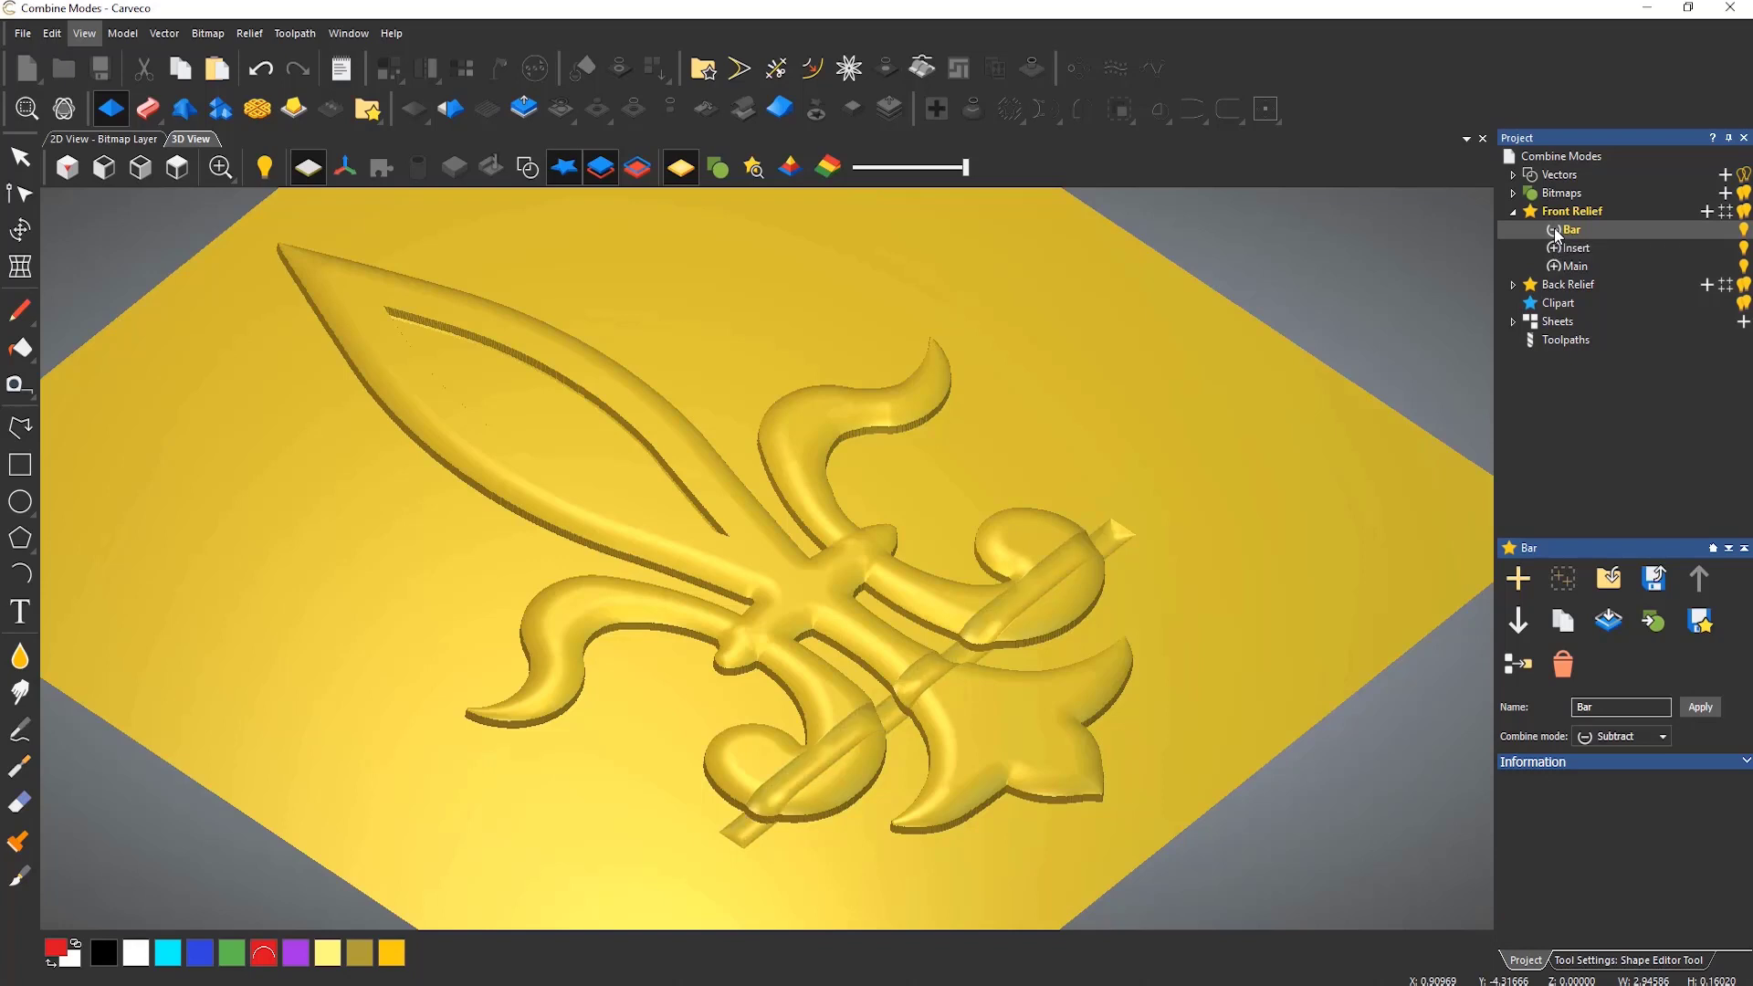
click(1555, 230)
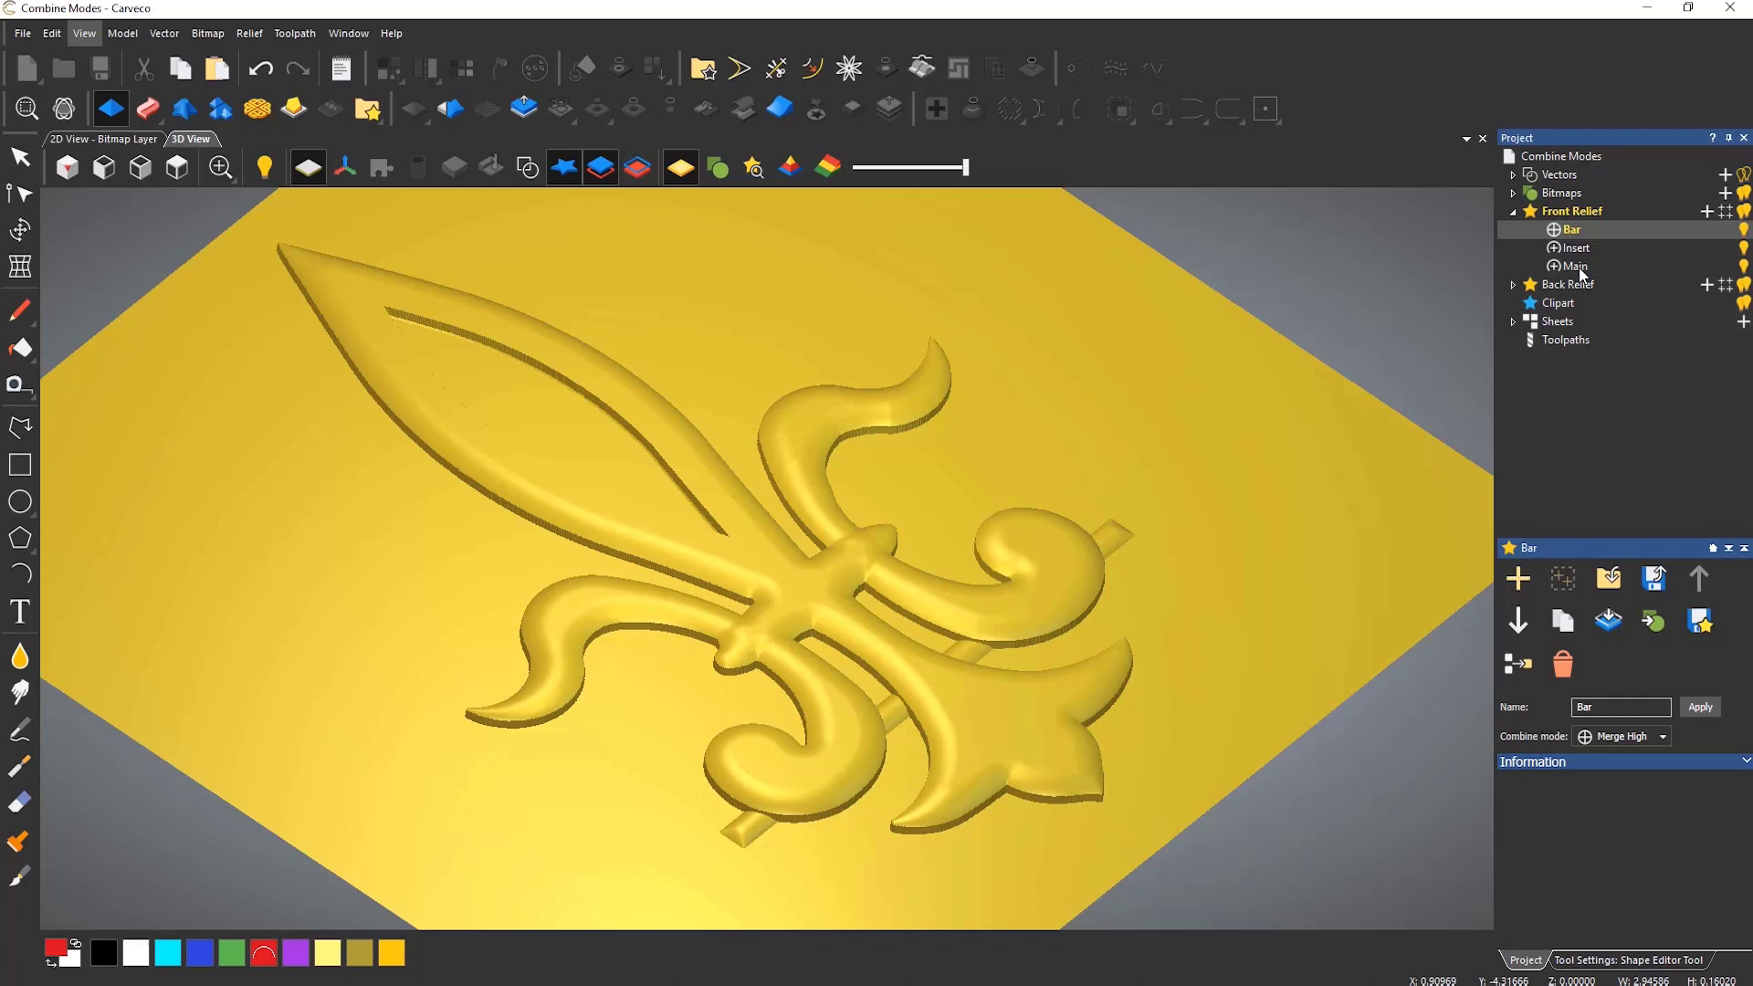
drag(1581, 273, 1578, 227)
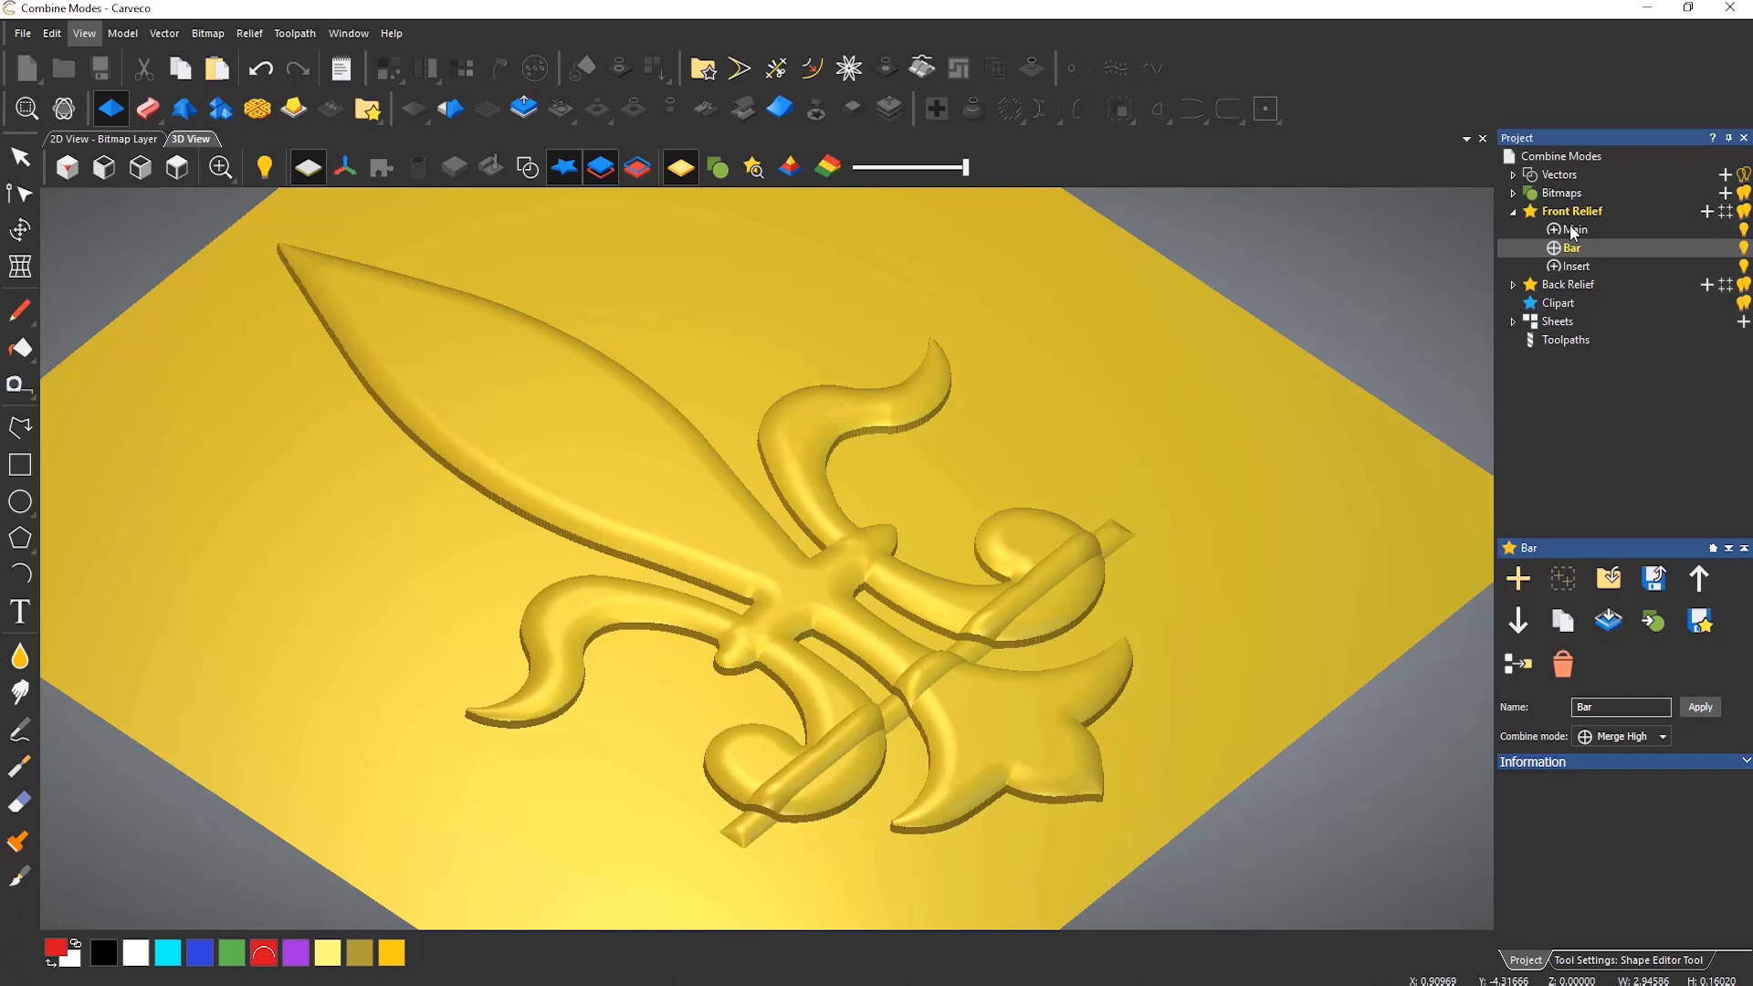
drag(1571, 228, 1573, 271)
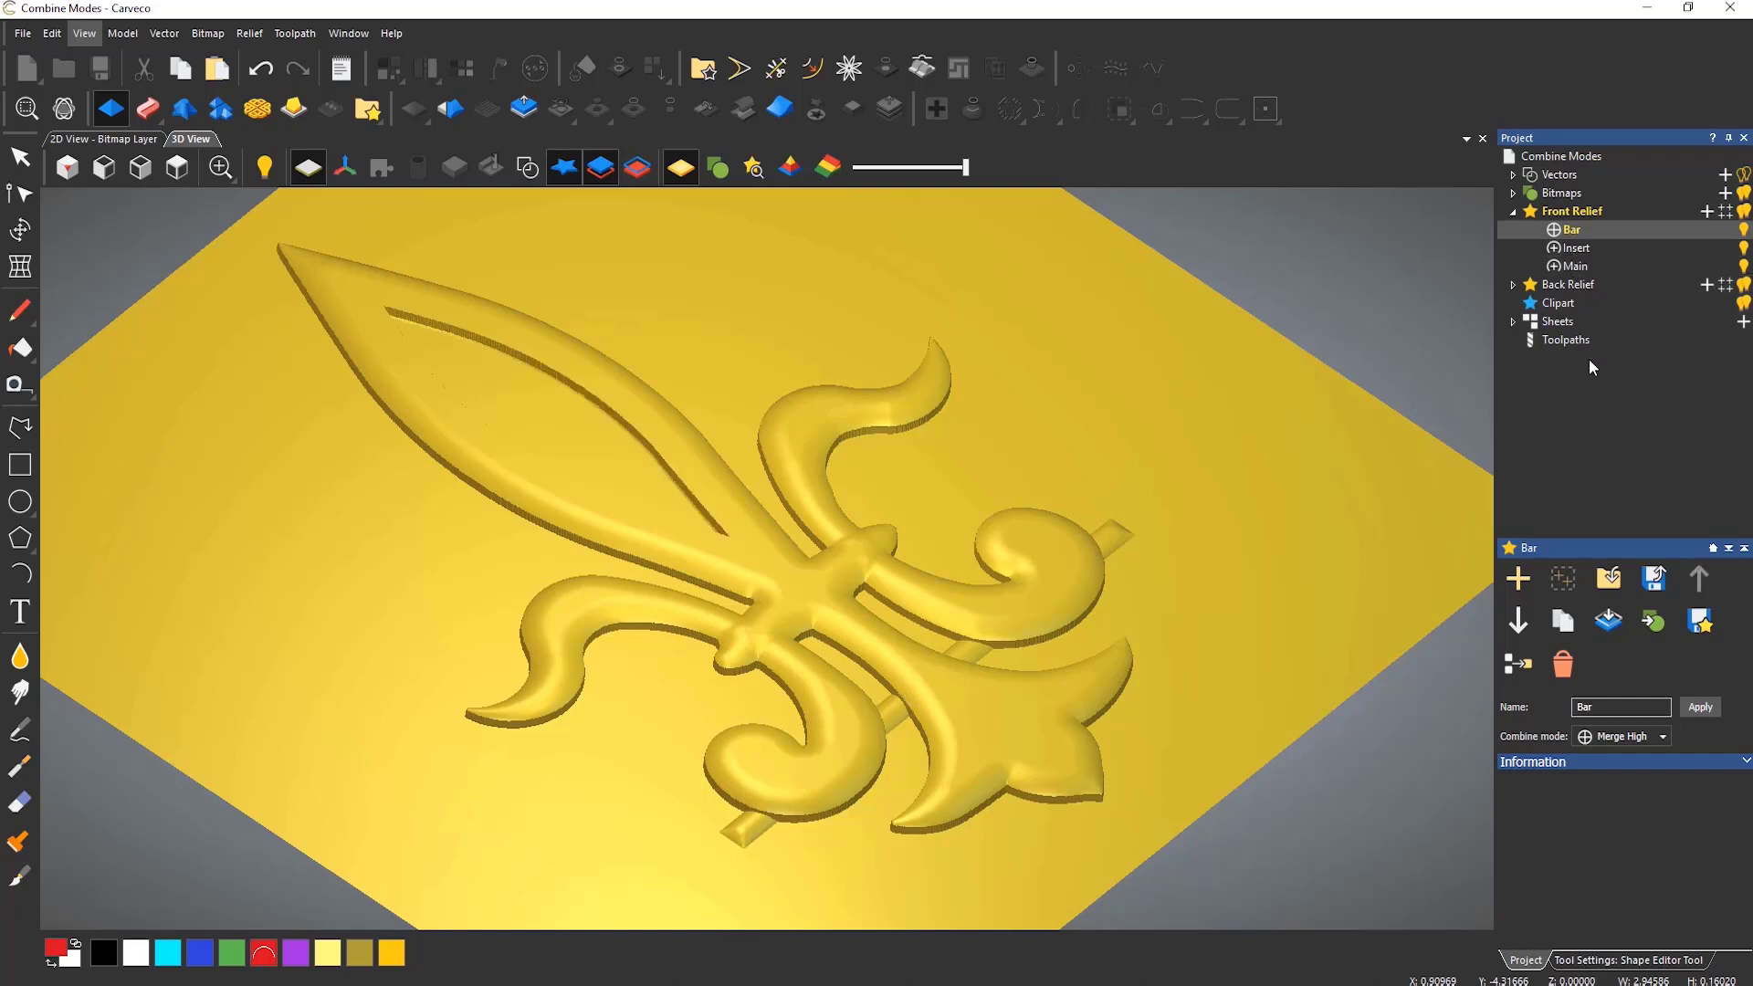